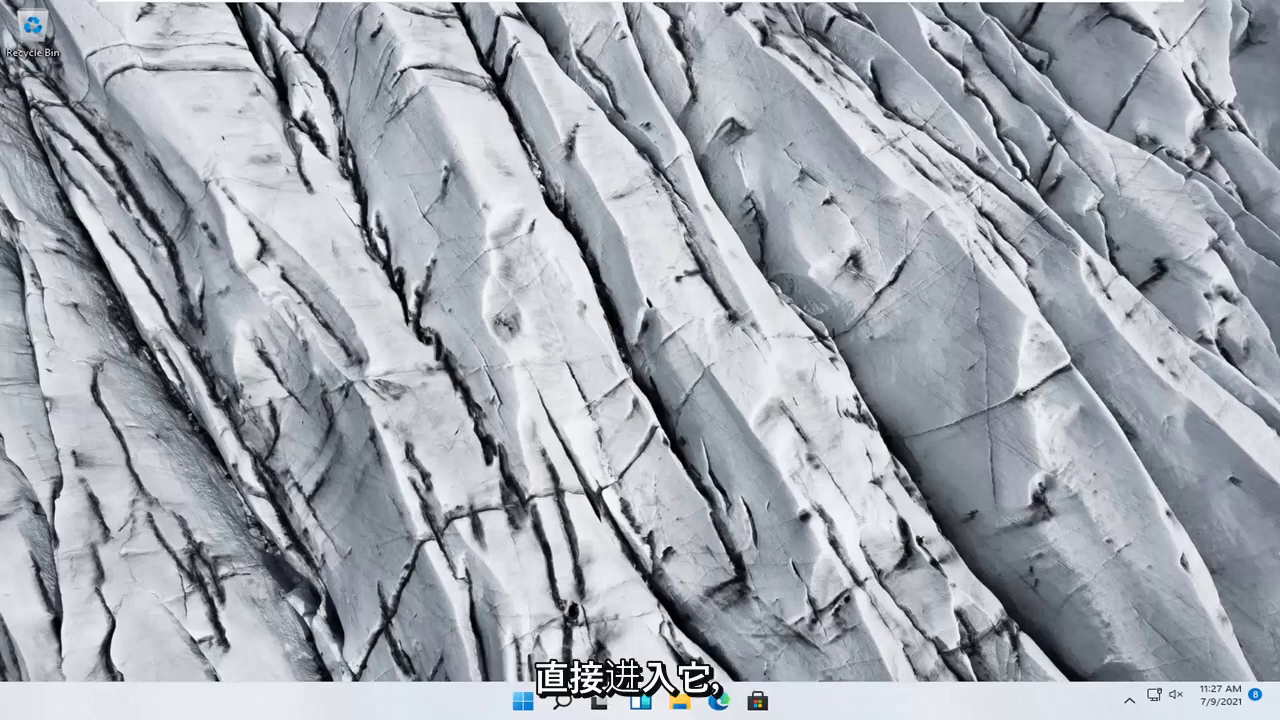
- Open Settings from the Start quick-link menu and go to System > Troubleshoot > Other troubleshooters
right_click(517, 701)
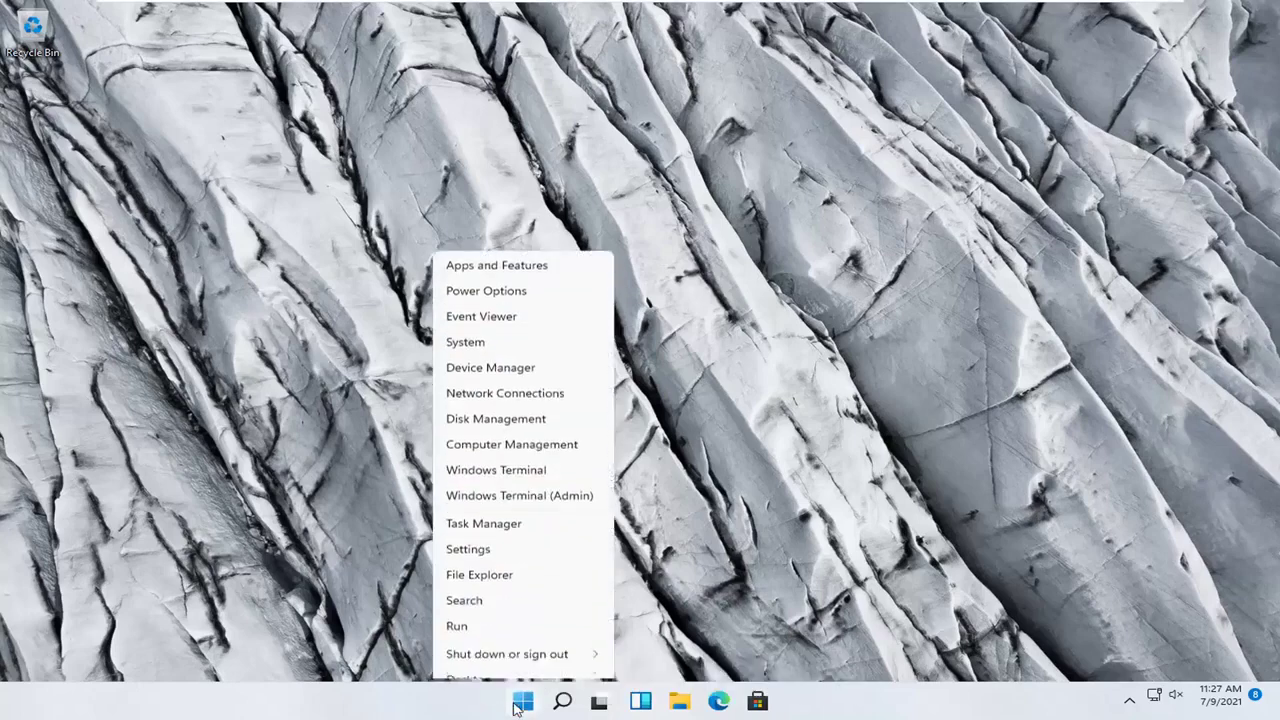
click(490, 534)
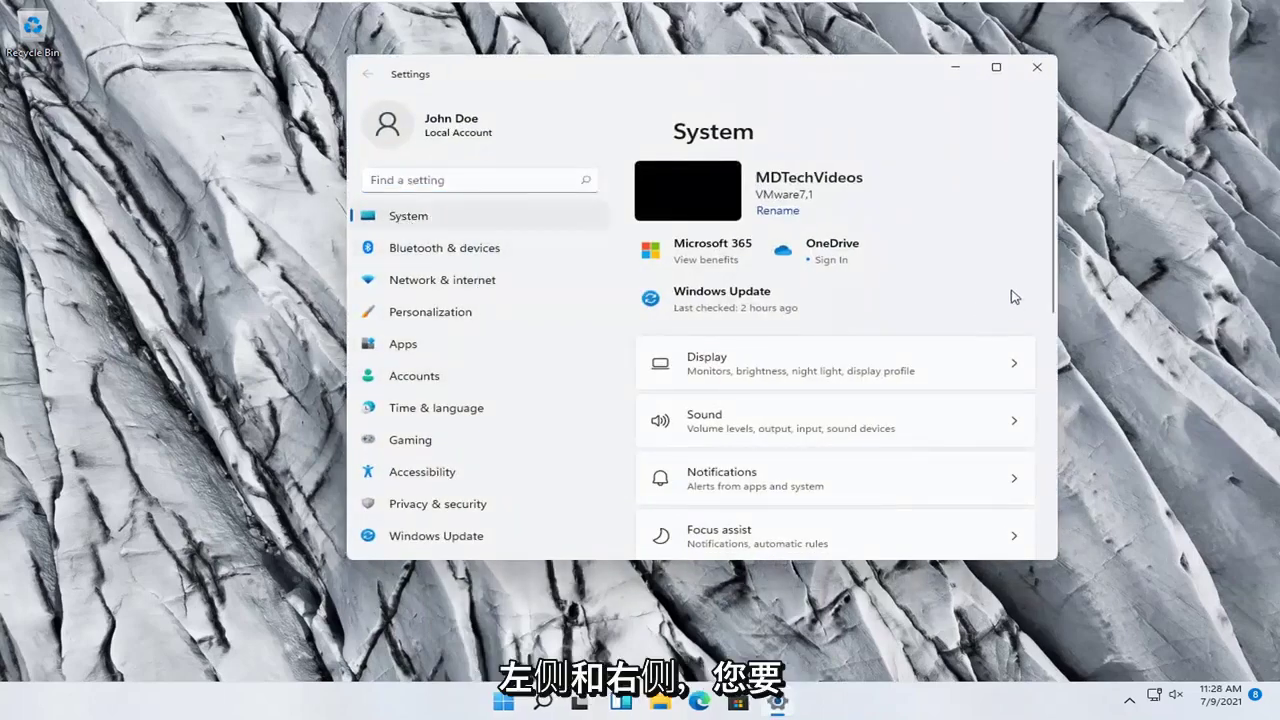
scroll(855, 363, down, 3)
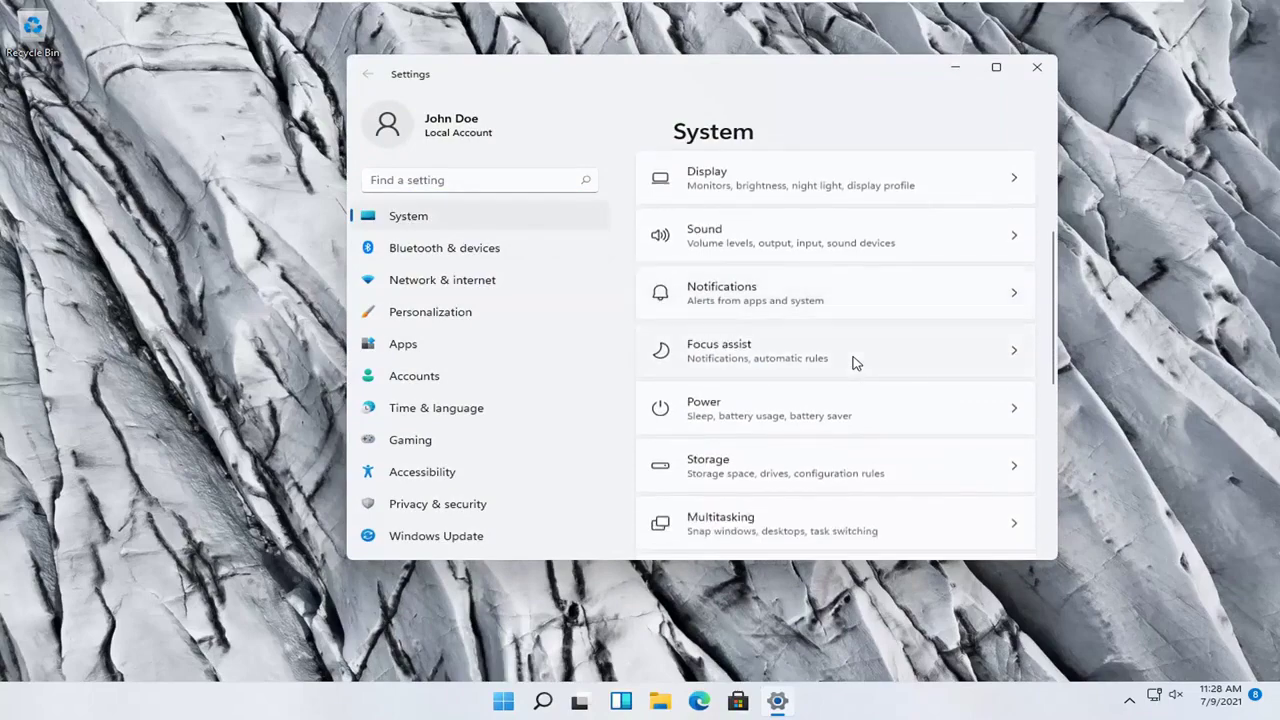
scroll(855, 363, down, 3)
scroll(855, 363, down, 2)
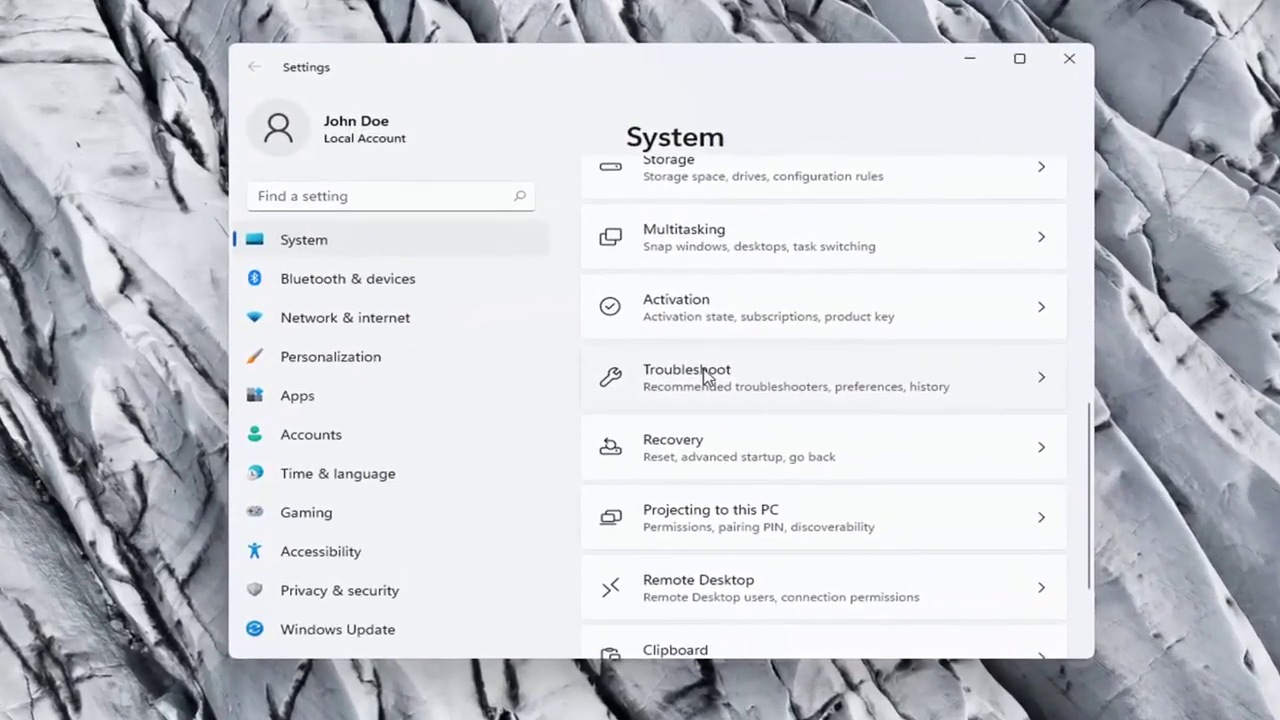
click(708, 368)
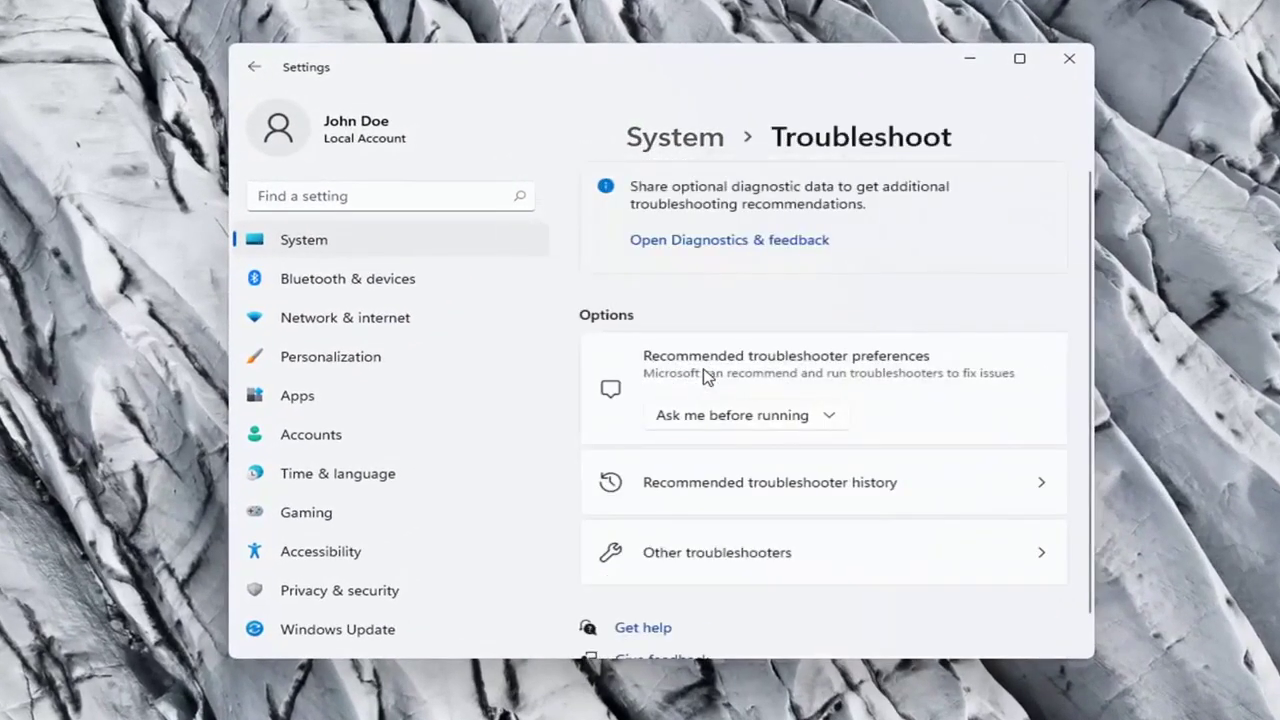
scroll(830, 344, down, 1)
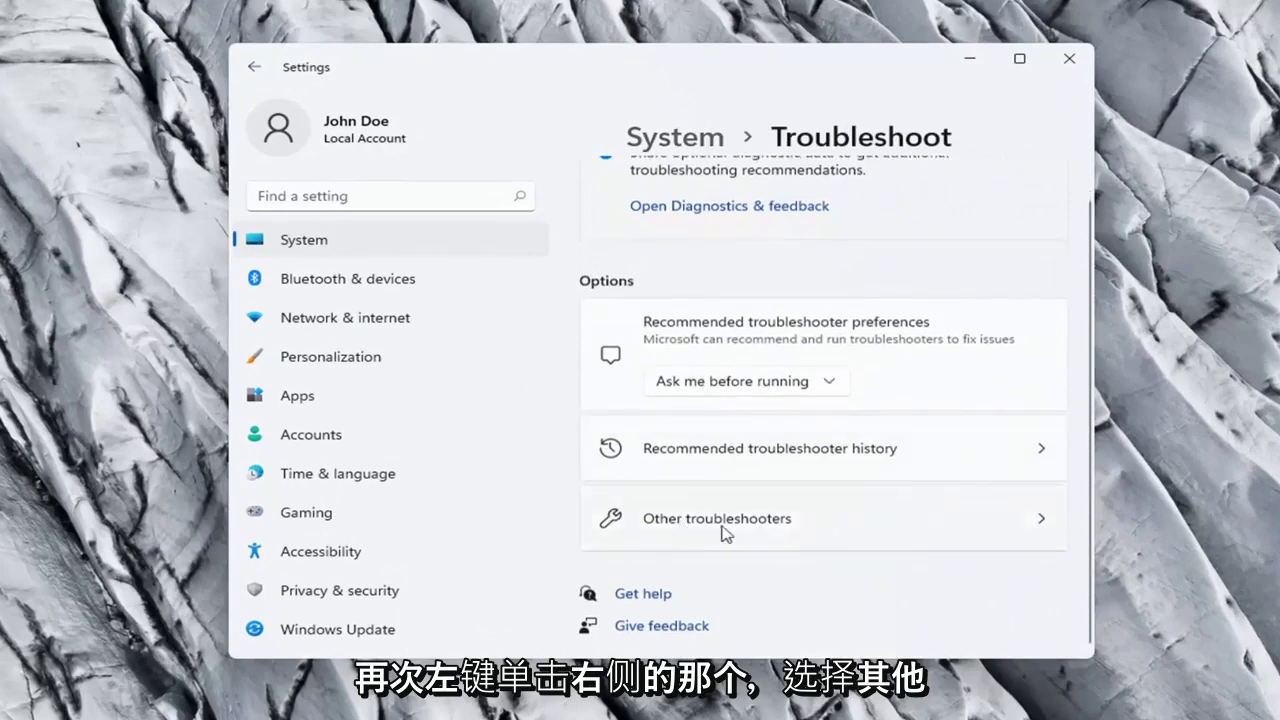
click(757, 523)
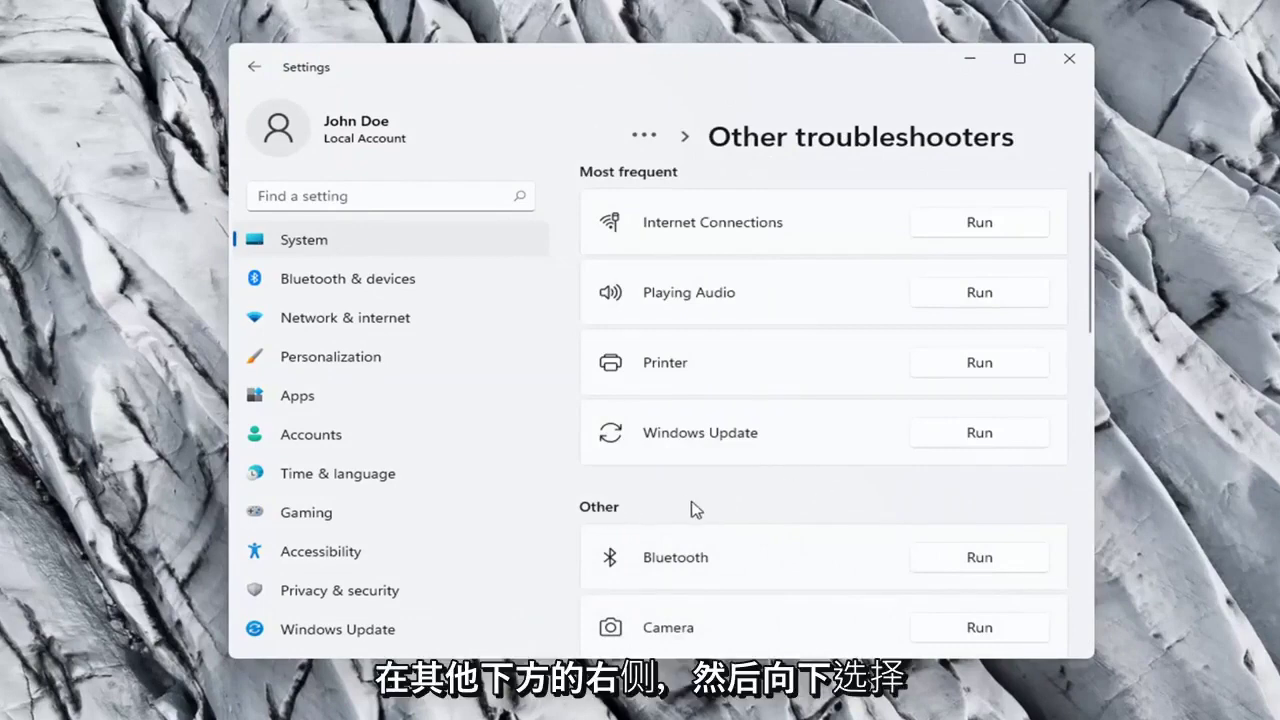
- Run the Network Adapter troubleshooter and close it after it finds no problem
scroll(697, 510, down, 3)
scroll(697, 510, down, 3)
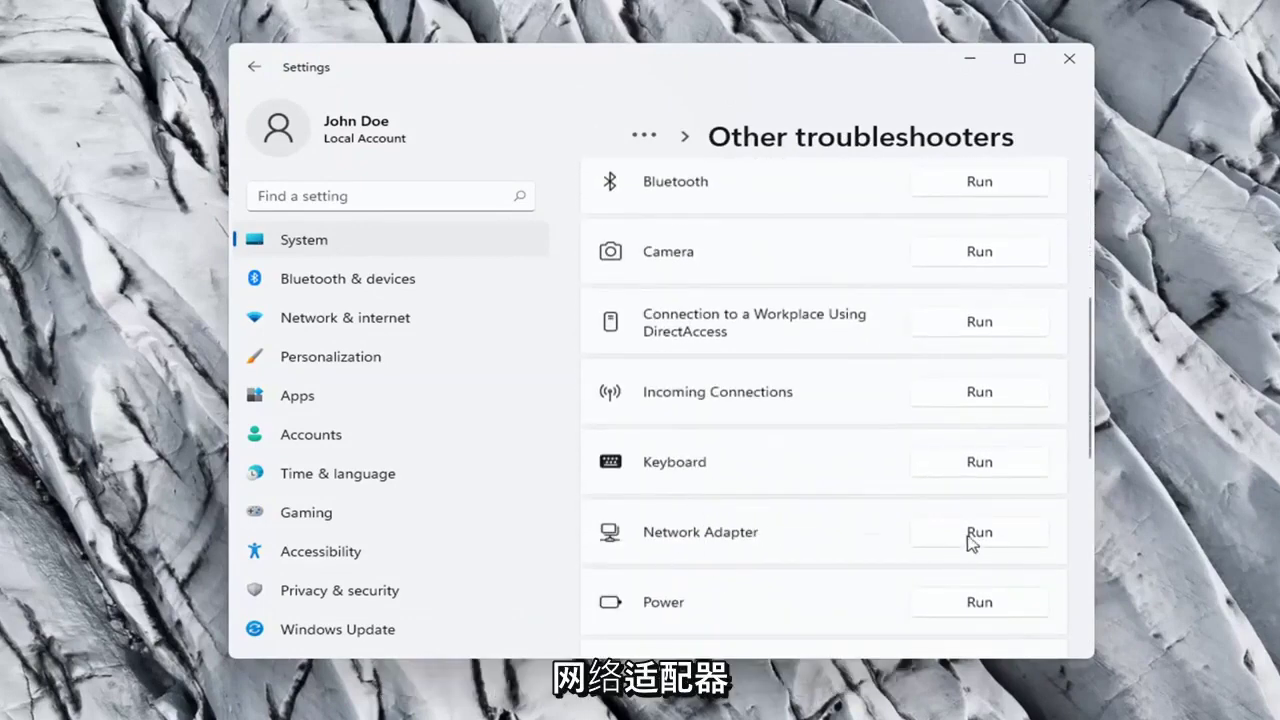
click(979, 534)
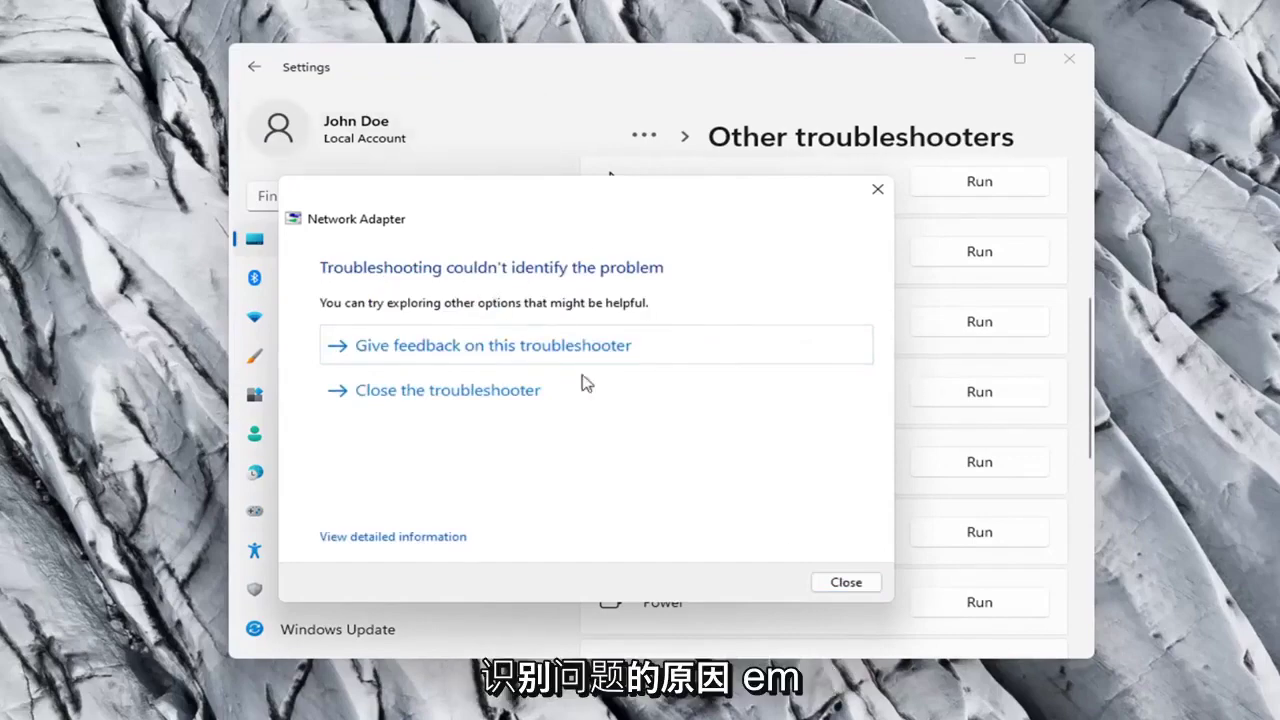
click(845, 582)
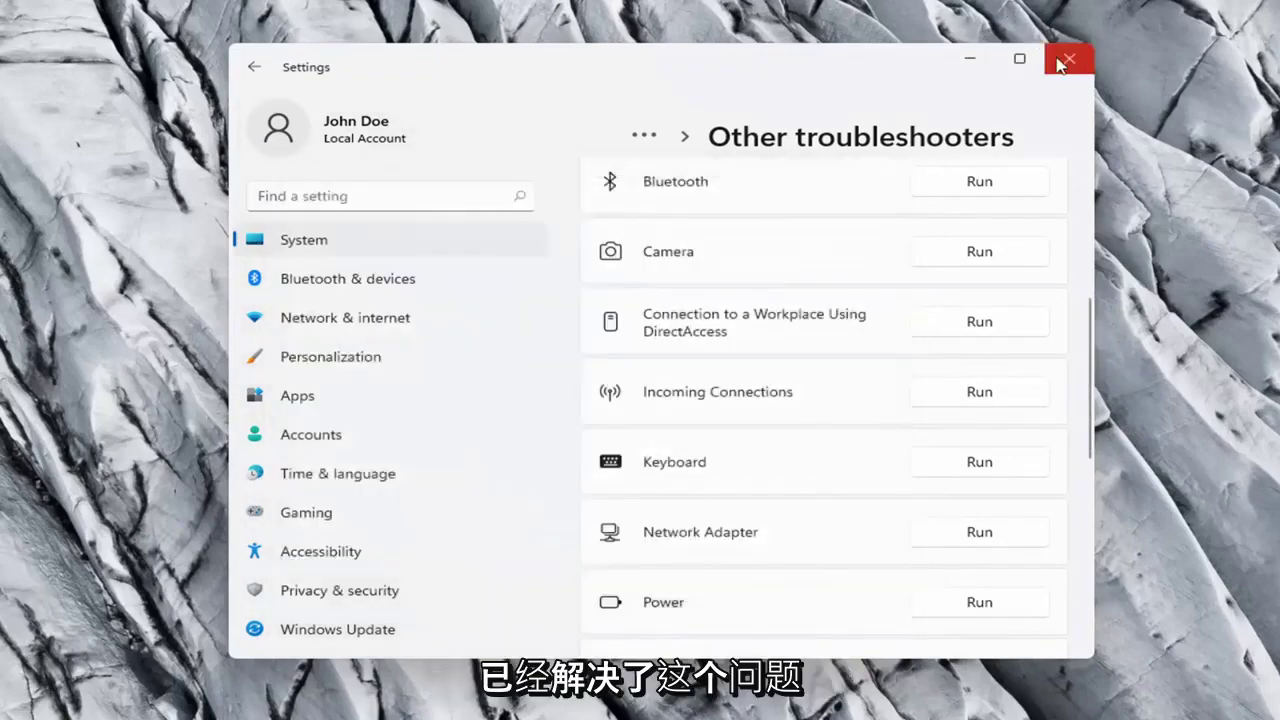
- Close Settings, search for 'cmd' and launch Command Prompt as administrator
click(1066, 62)
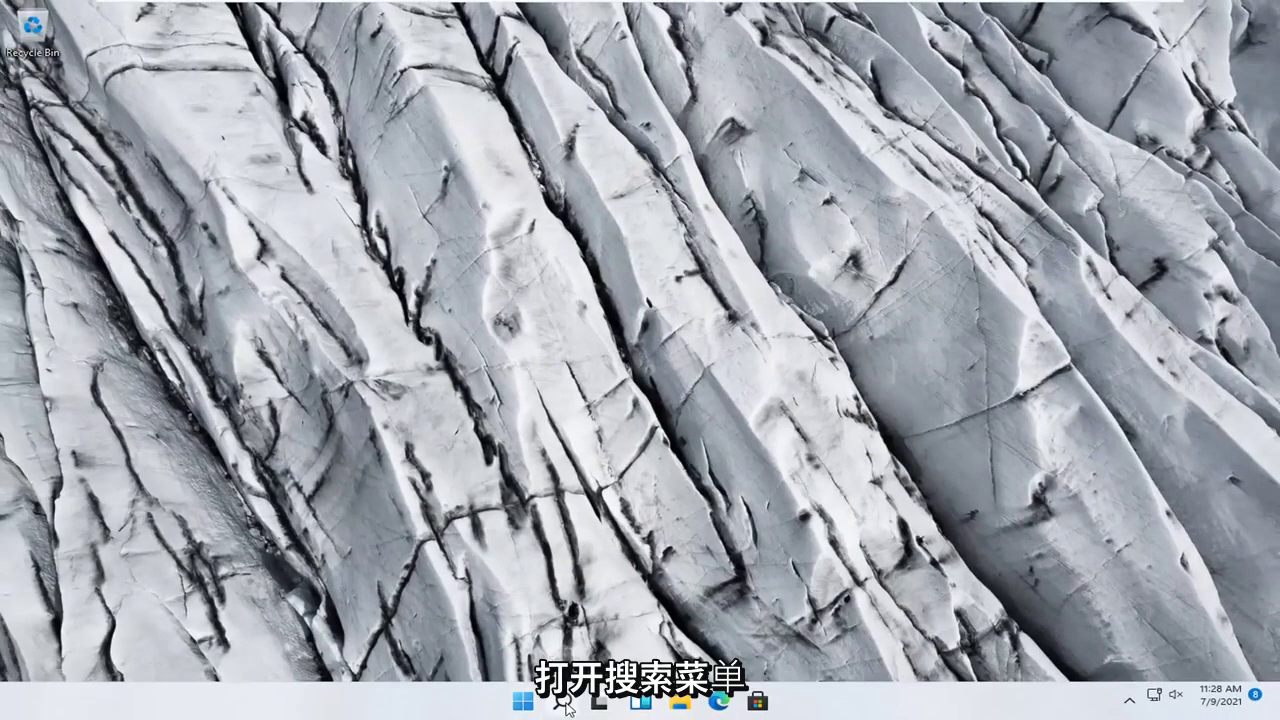
click(559, 706)
text(cmd)
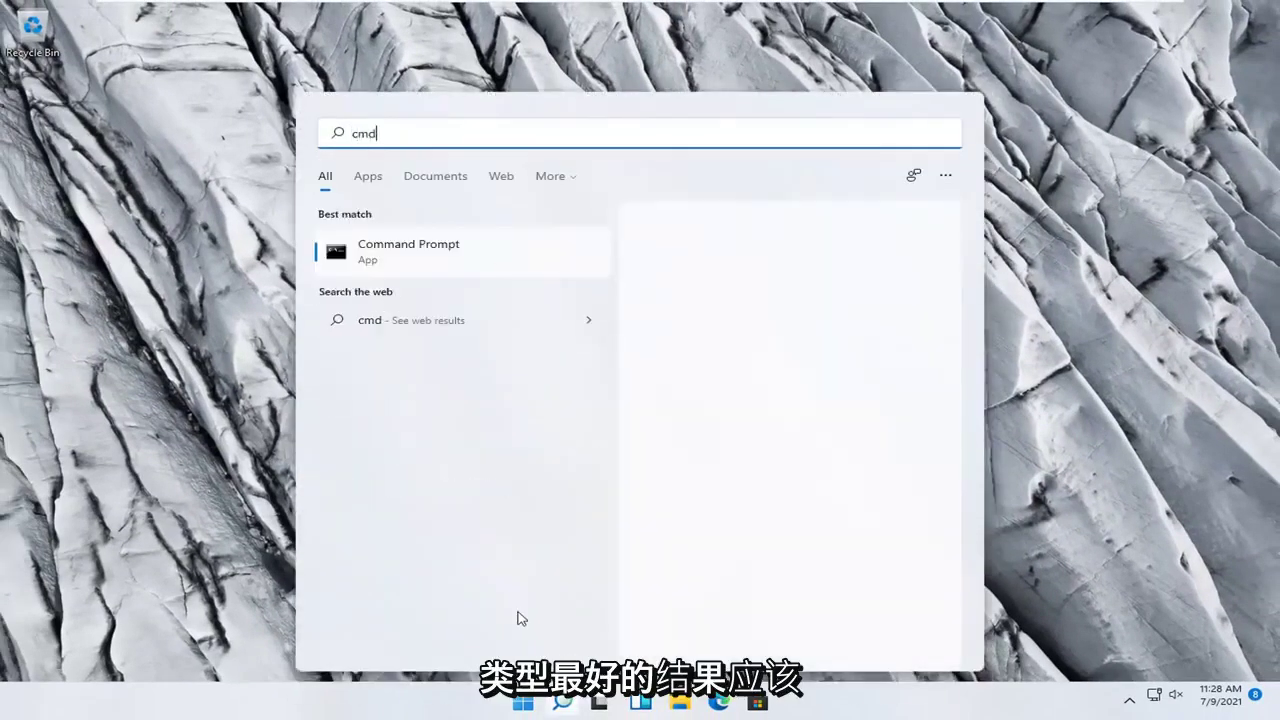
right_click(404, 264)
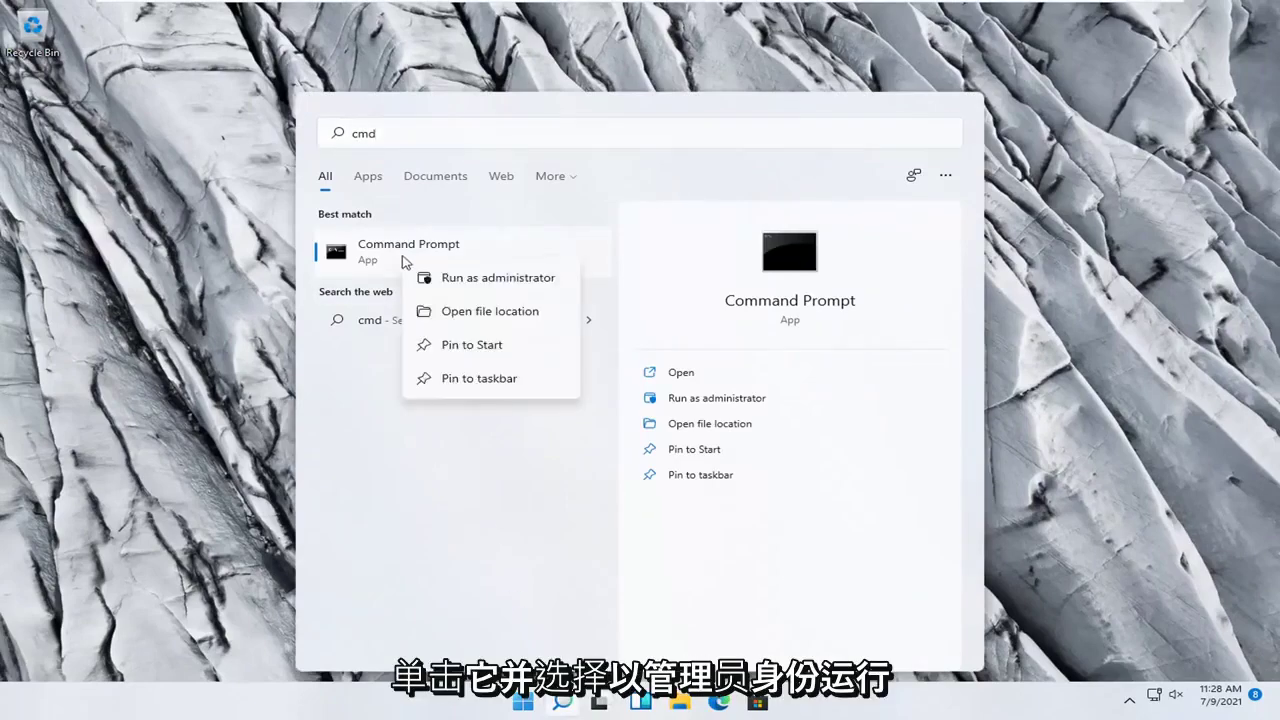
click(462, 279)
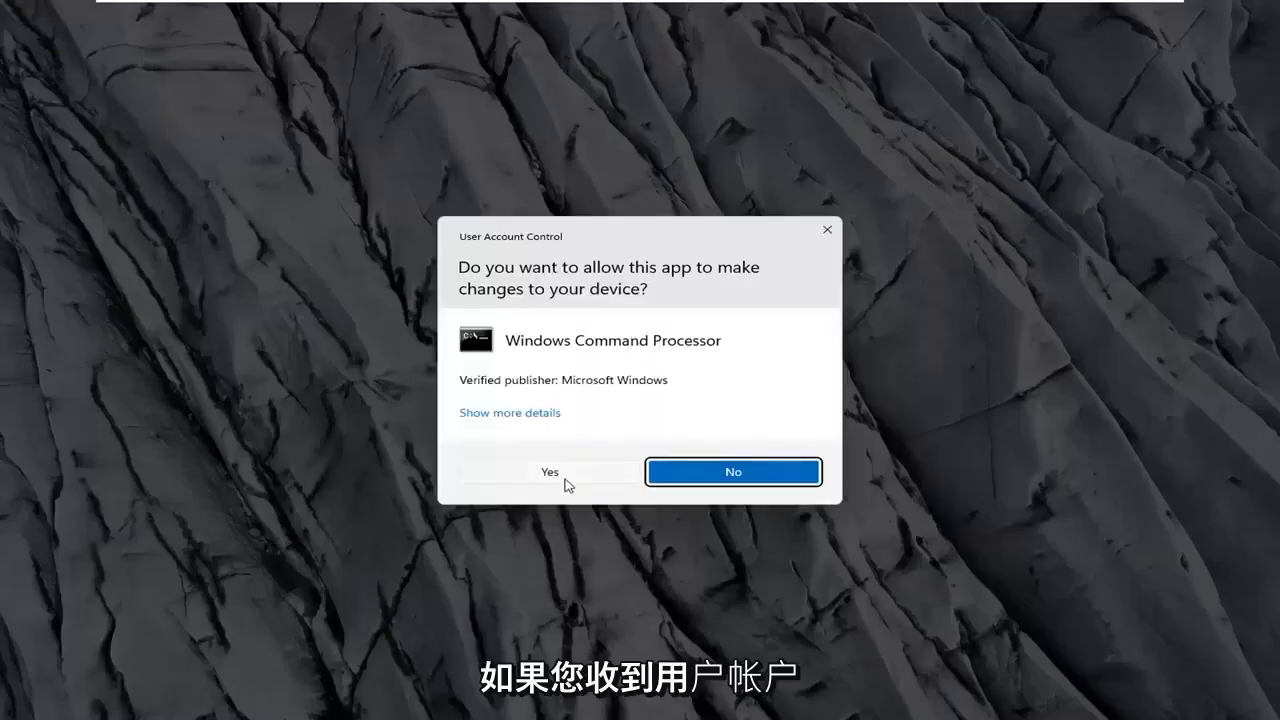
- Allow the UAC prompt, centre the window, and flush the DNS cache with 'ipconfig /flushdns'
click(564, 475)
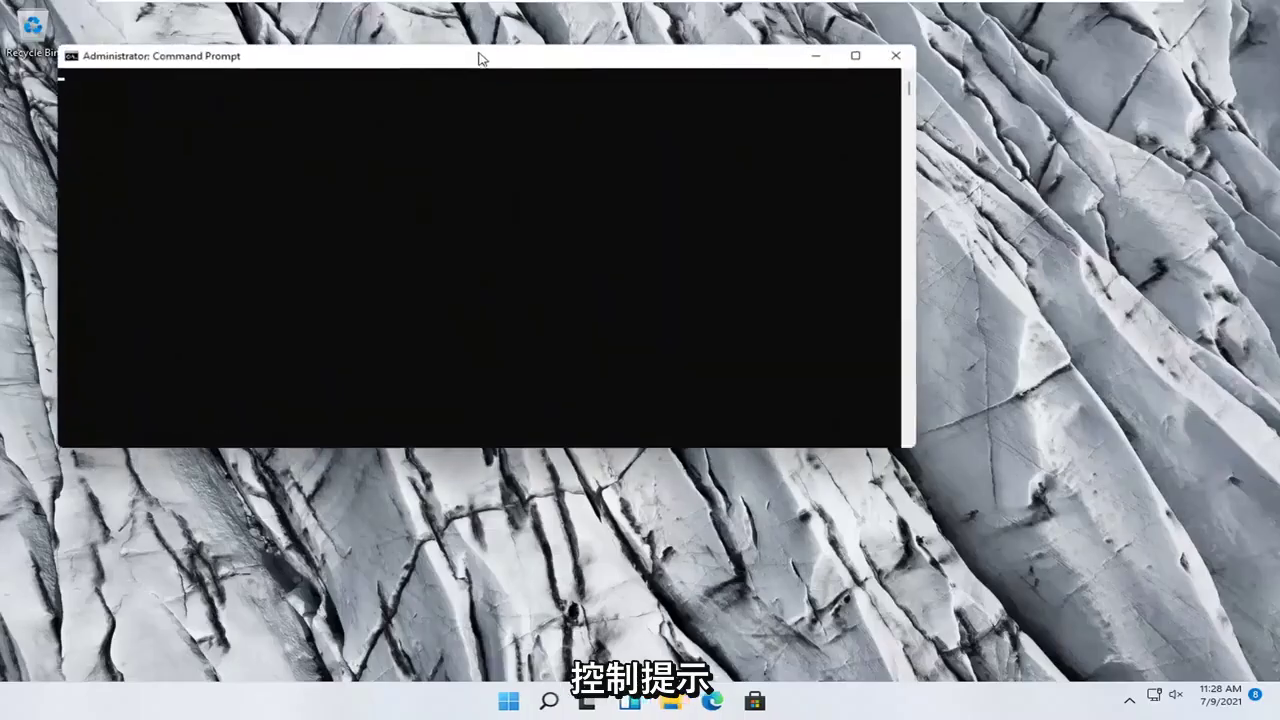
drag(484, 58, 653, 116)
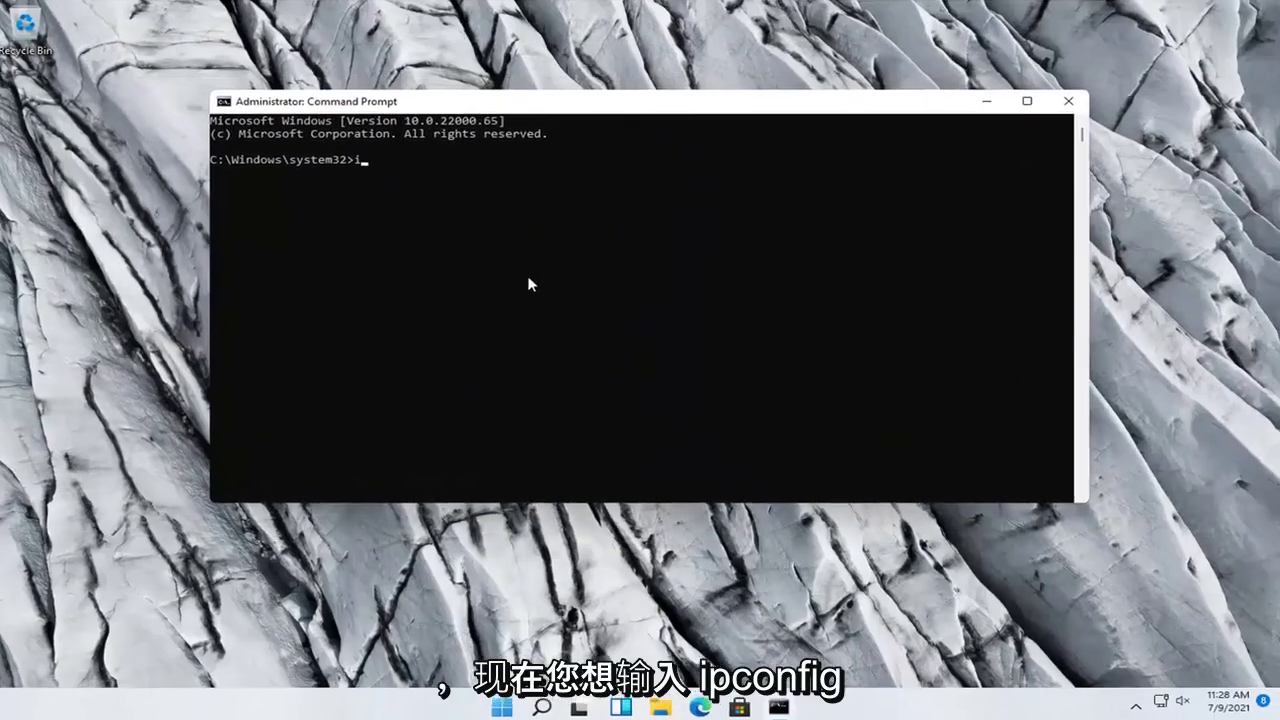
text(ipconfig /flsu)
key(BackSpace)
key(BackSpace)
text(s)
key(BackSpace)
text(ushdns)
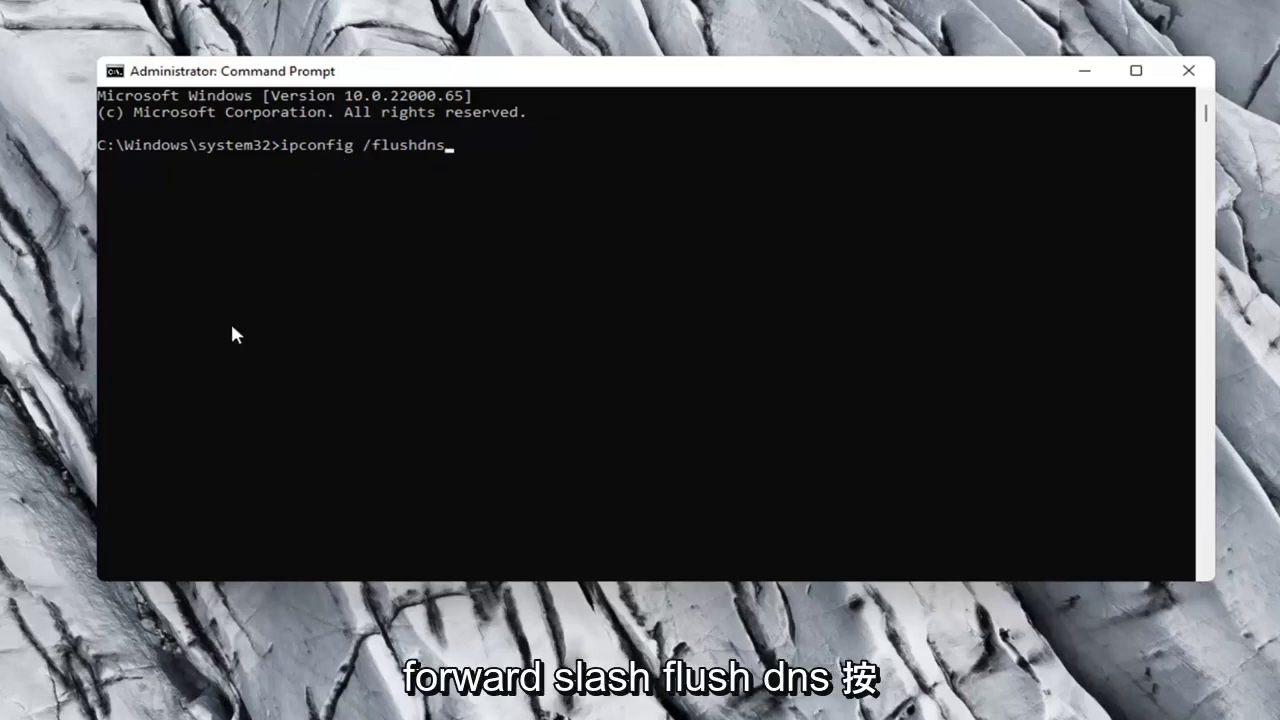
key(Return)
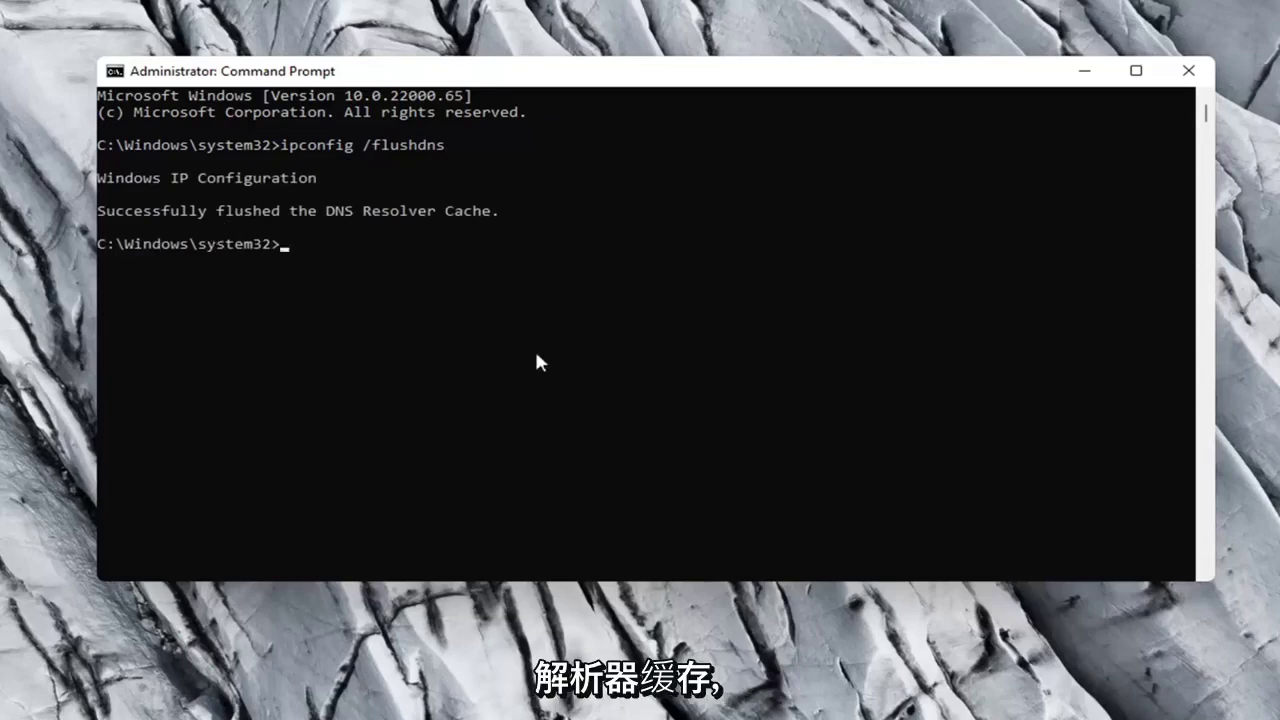
- Reset the Winsock Catalog with 'netsh winsock reset' and close Command Prompt
text(netsh wins)
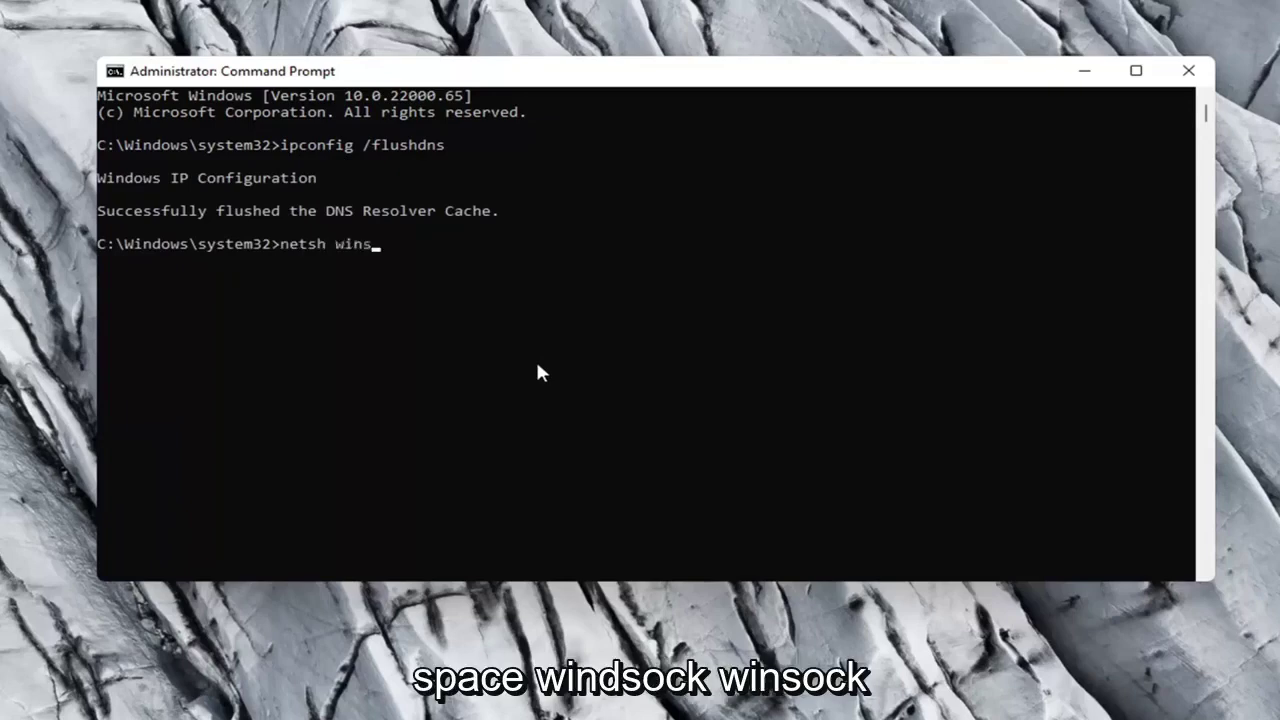
text(ock reset)
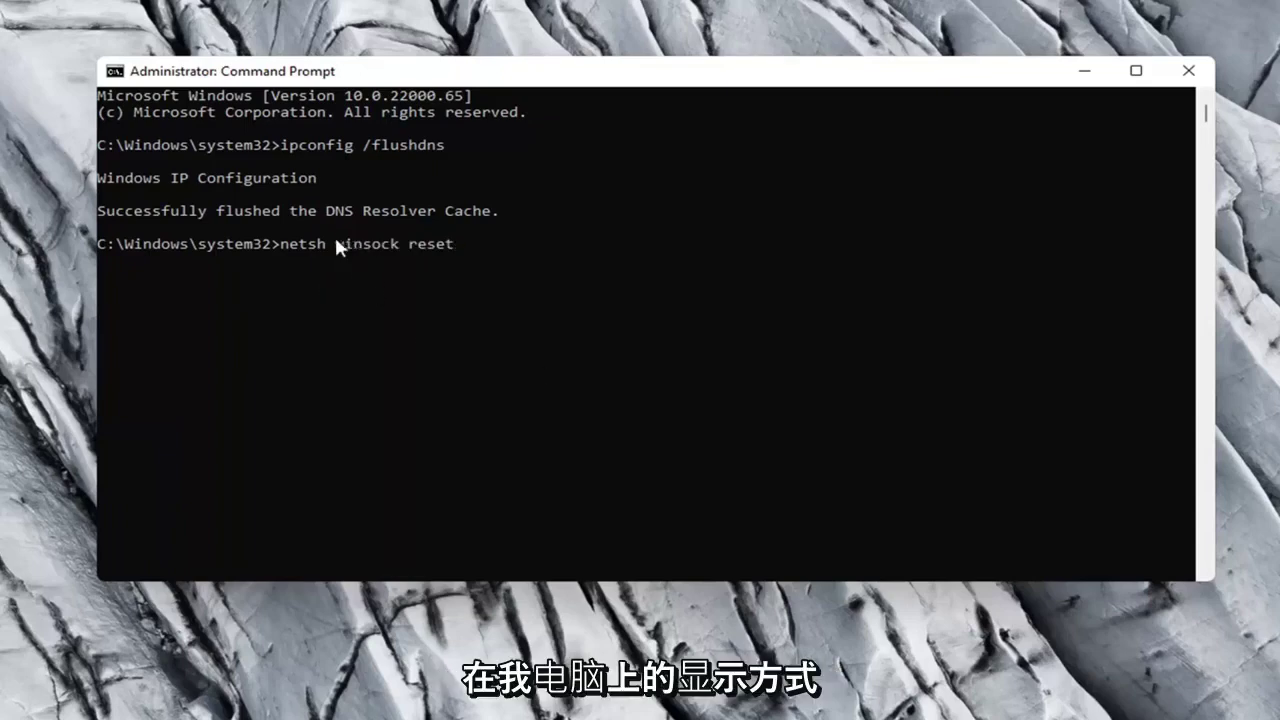
key(Return)
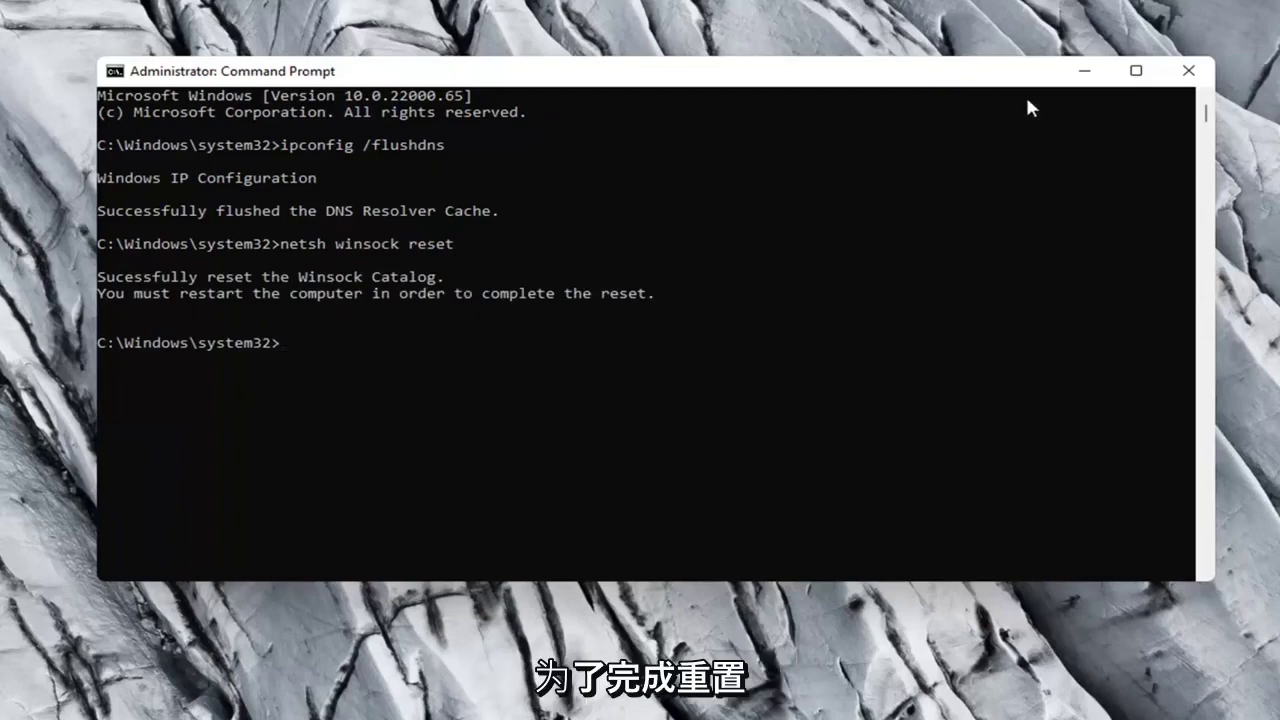
click(1188, 70)
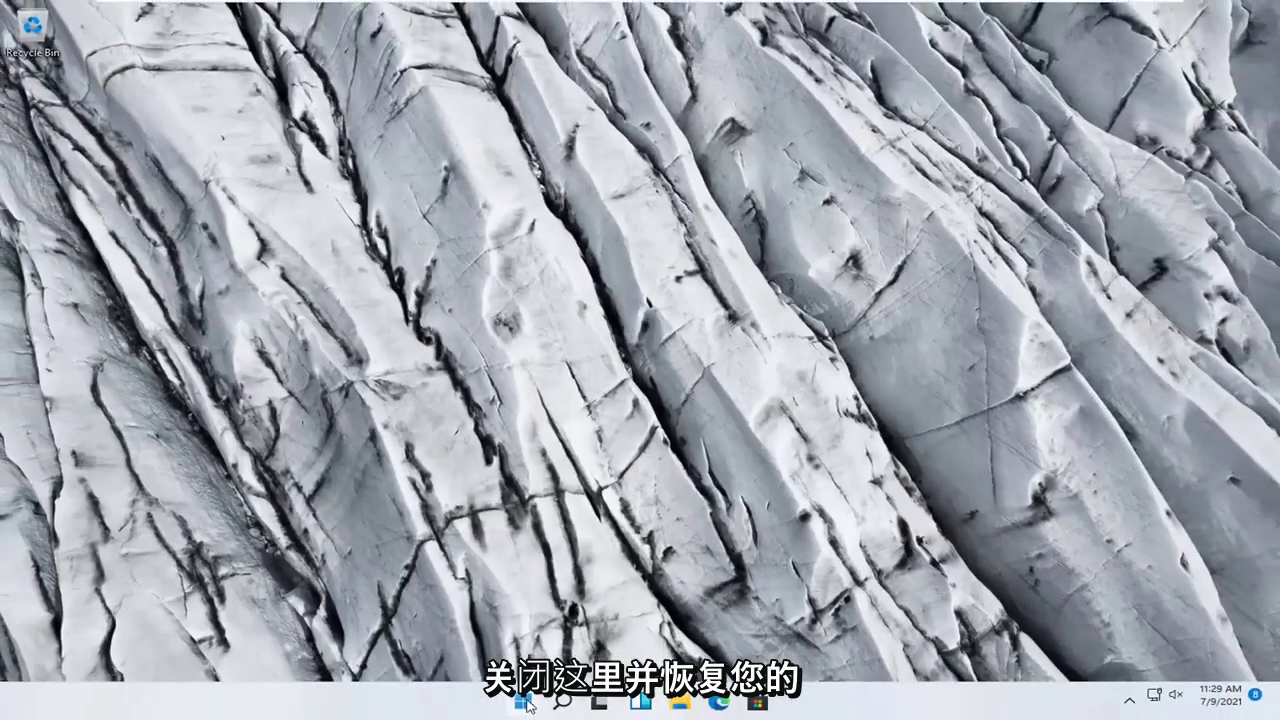
right_click(522, 701)
mouse_move(585, 638)
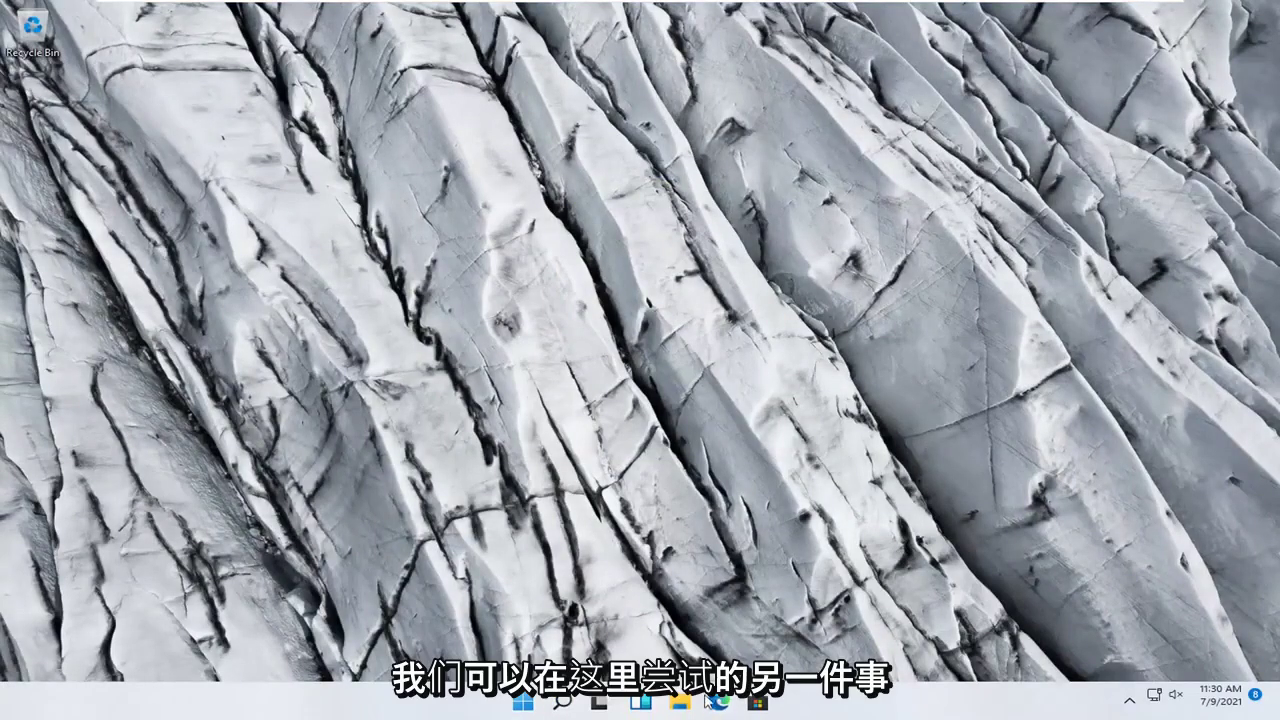
- Open Settings and go to Network & internet > Advanced network settings > Network reset
right_click(521, 701)
click(466, 533)
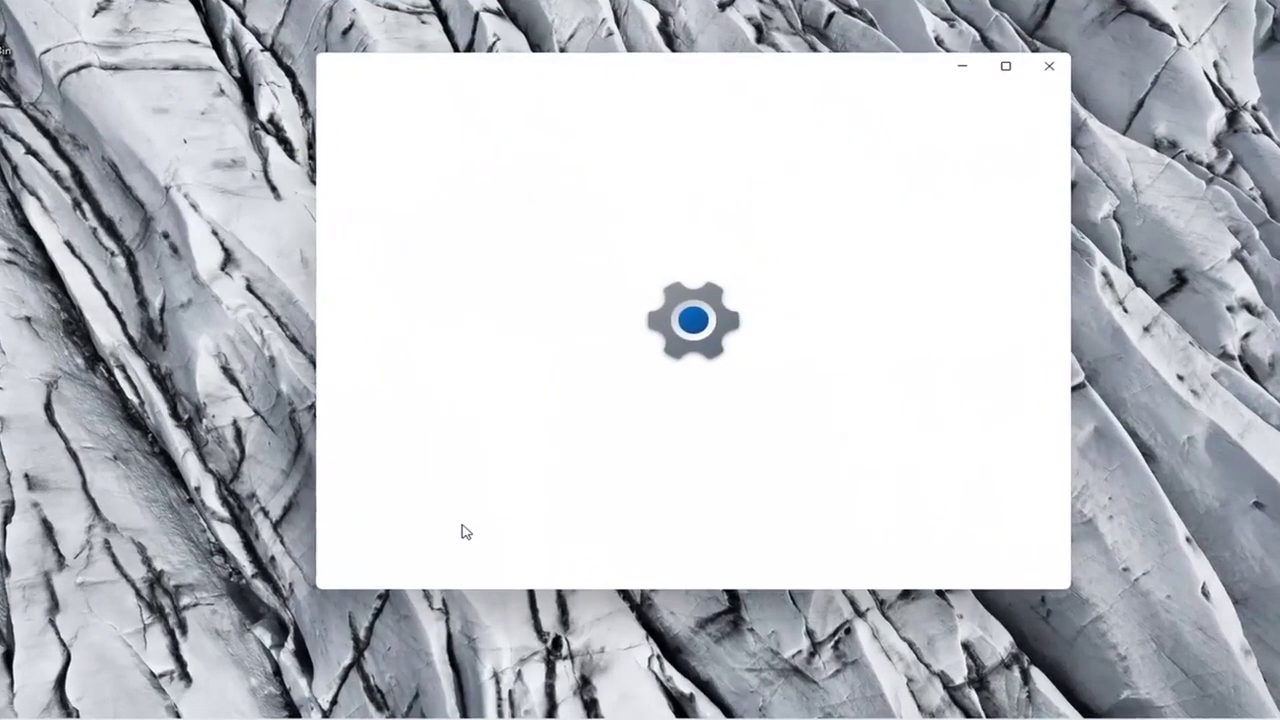
key(super+s)
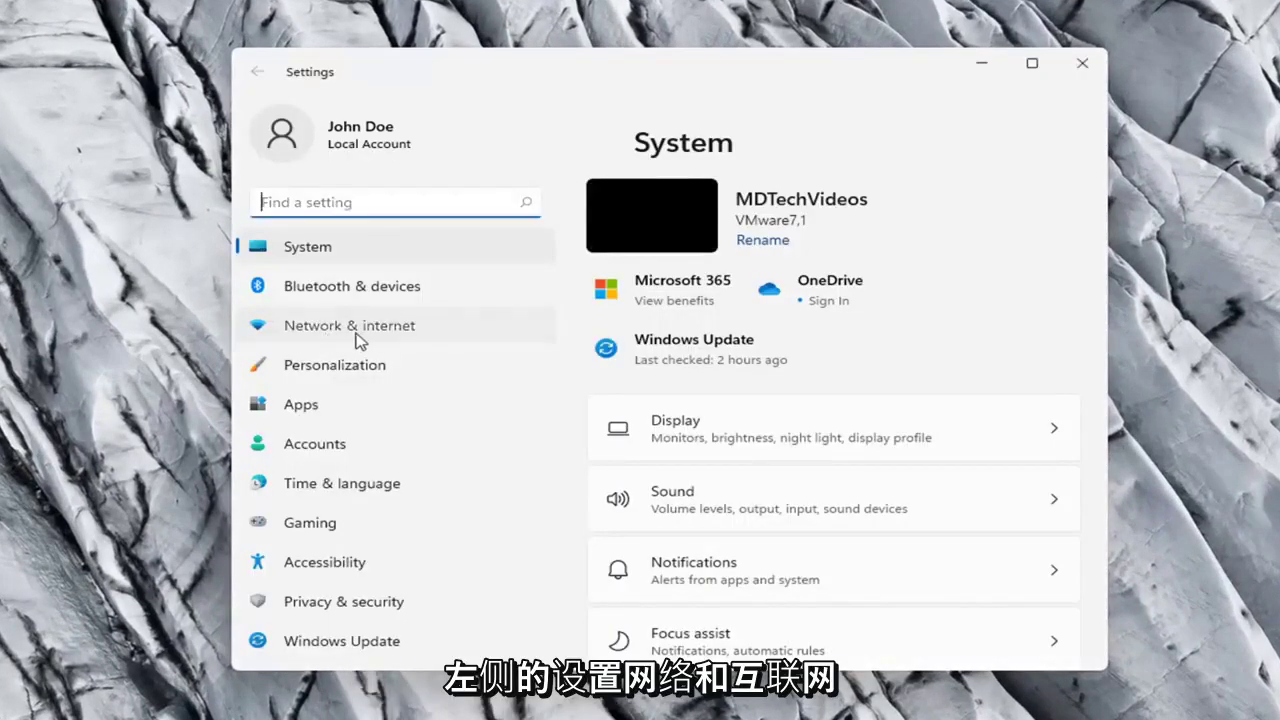
click(357, 337)
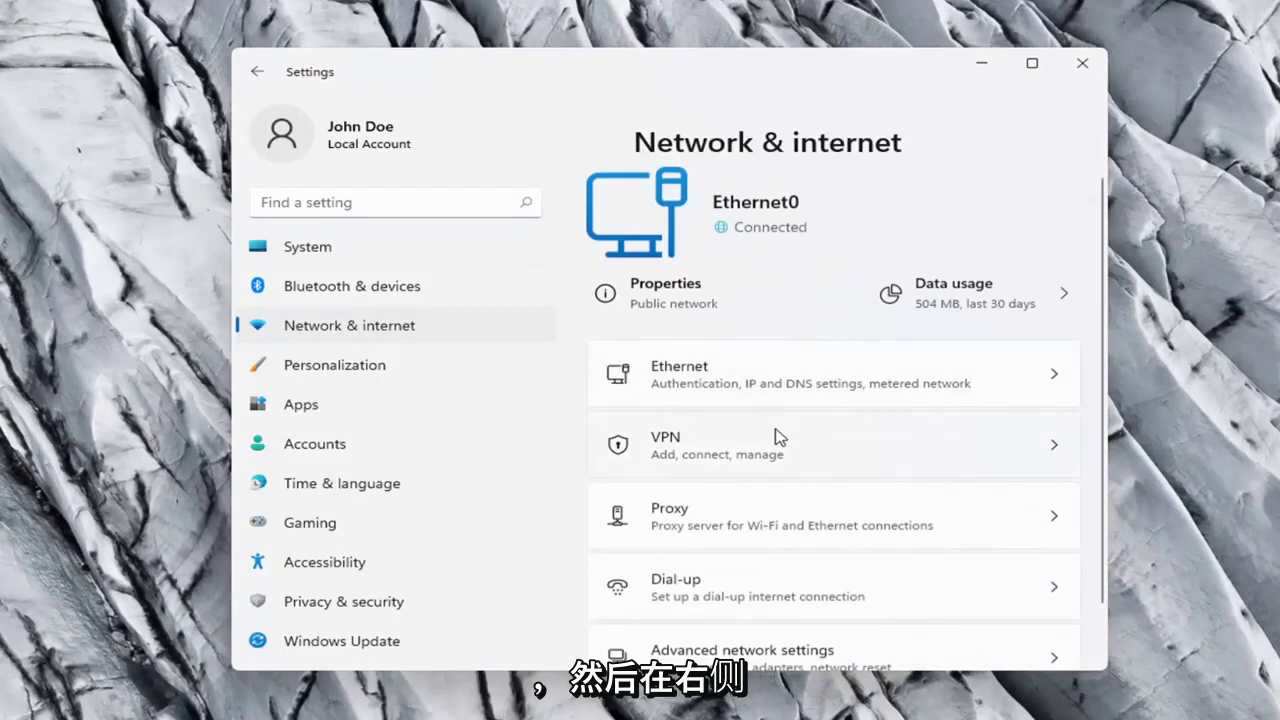
scroll(780, 437, down, 1)
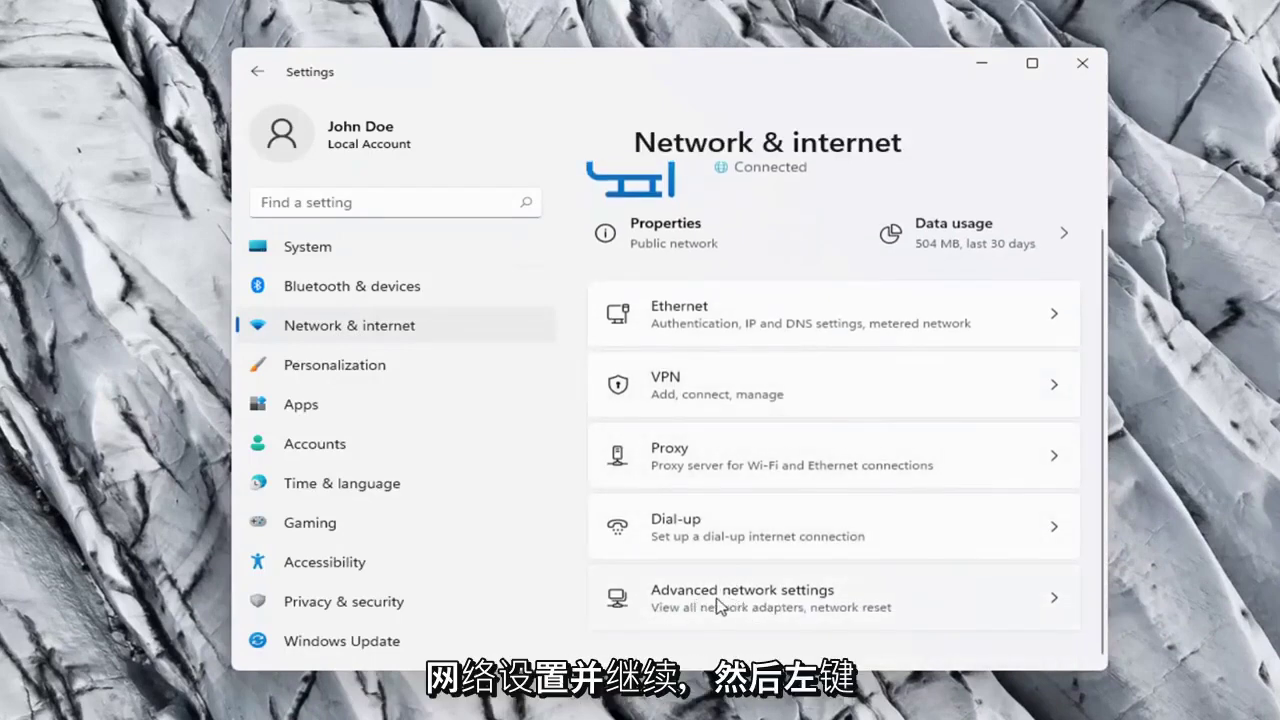
click(832, 605)
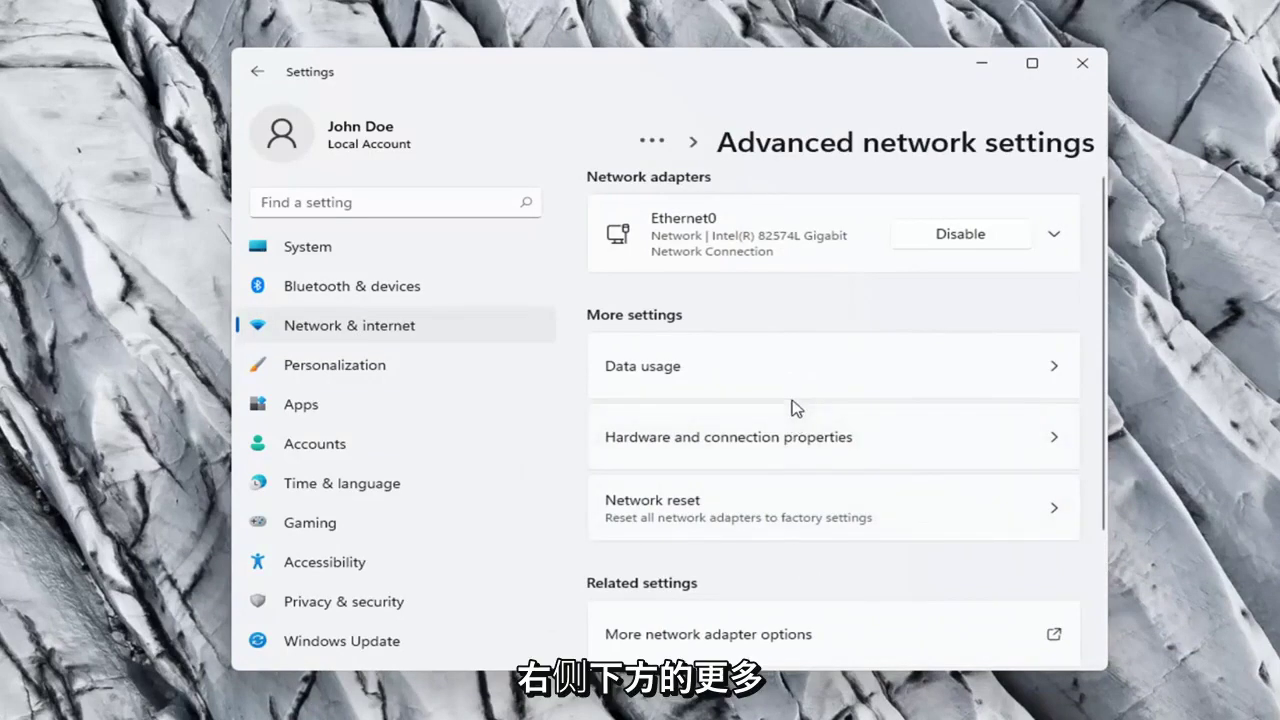
scroll(700, 395, down, 3)
scroll(620, 386, up, 1)
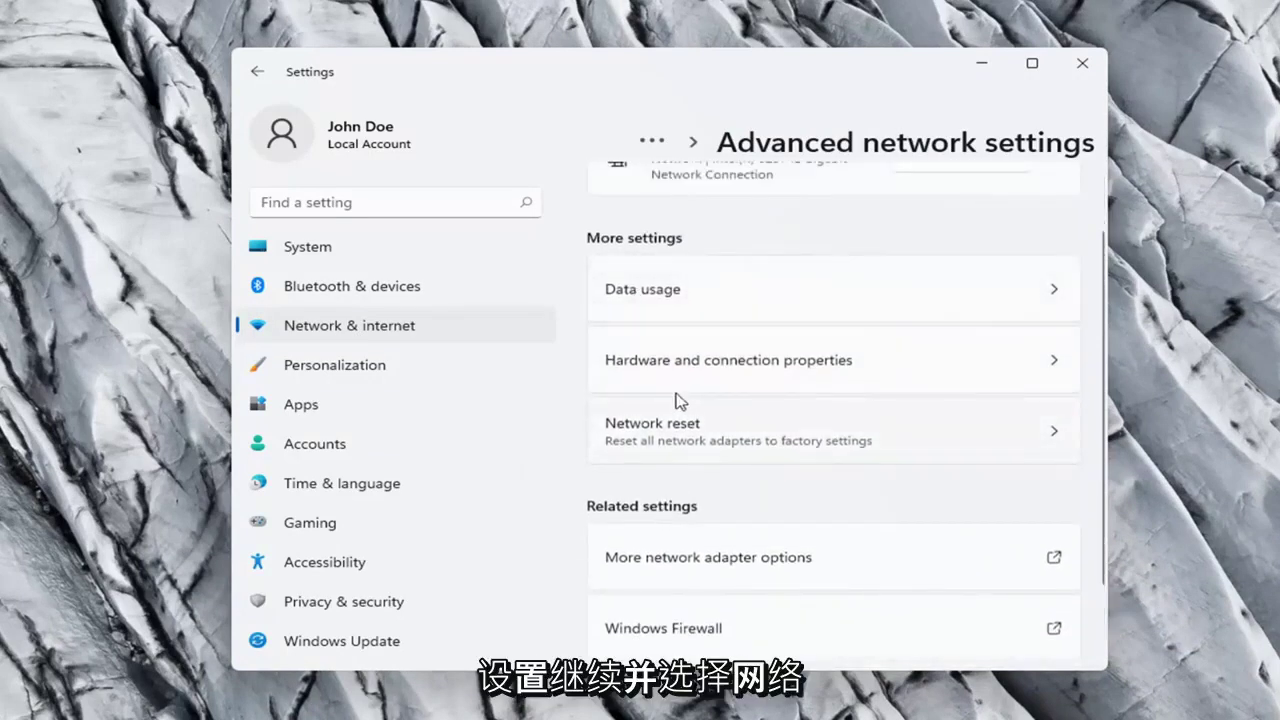
scroll(673, 400, down, 1)
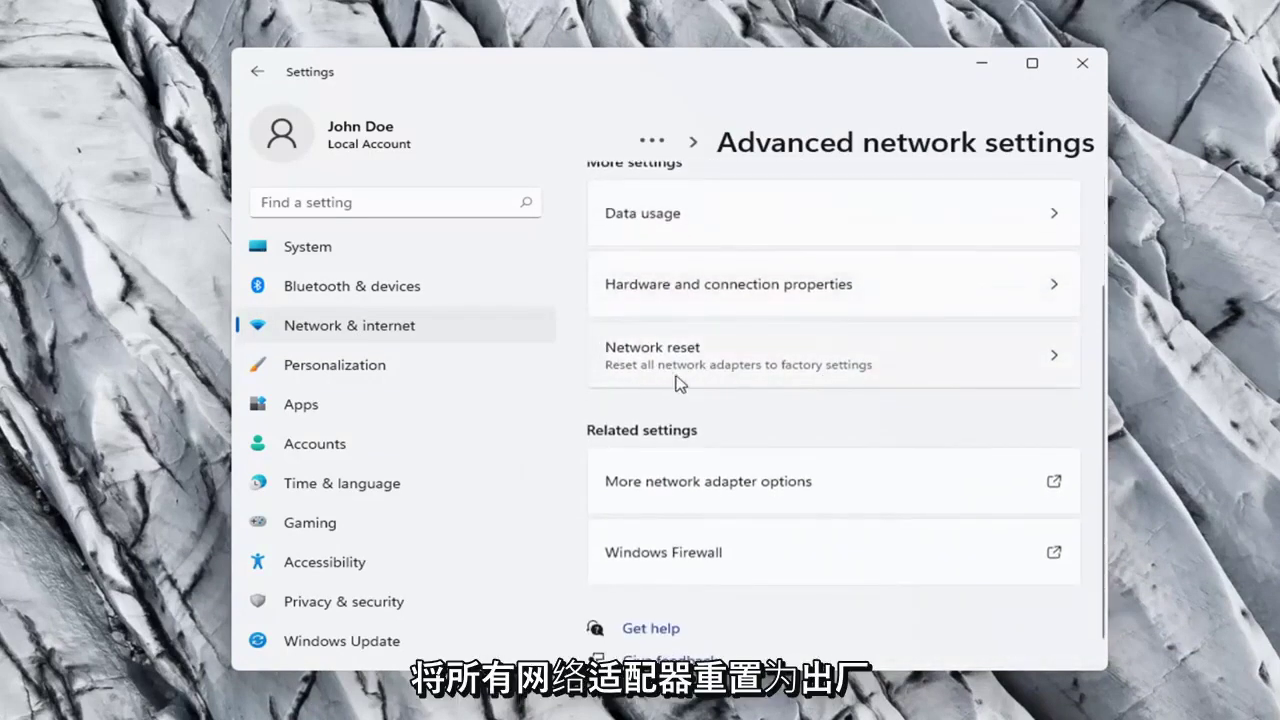
click(899, 379)
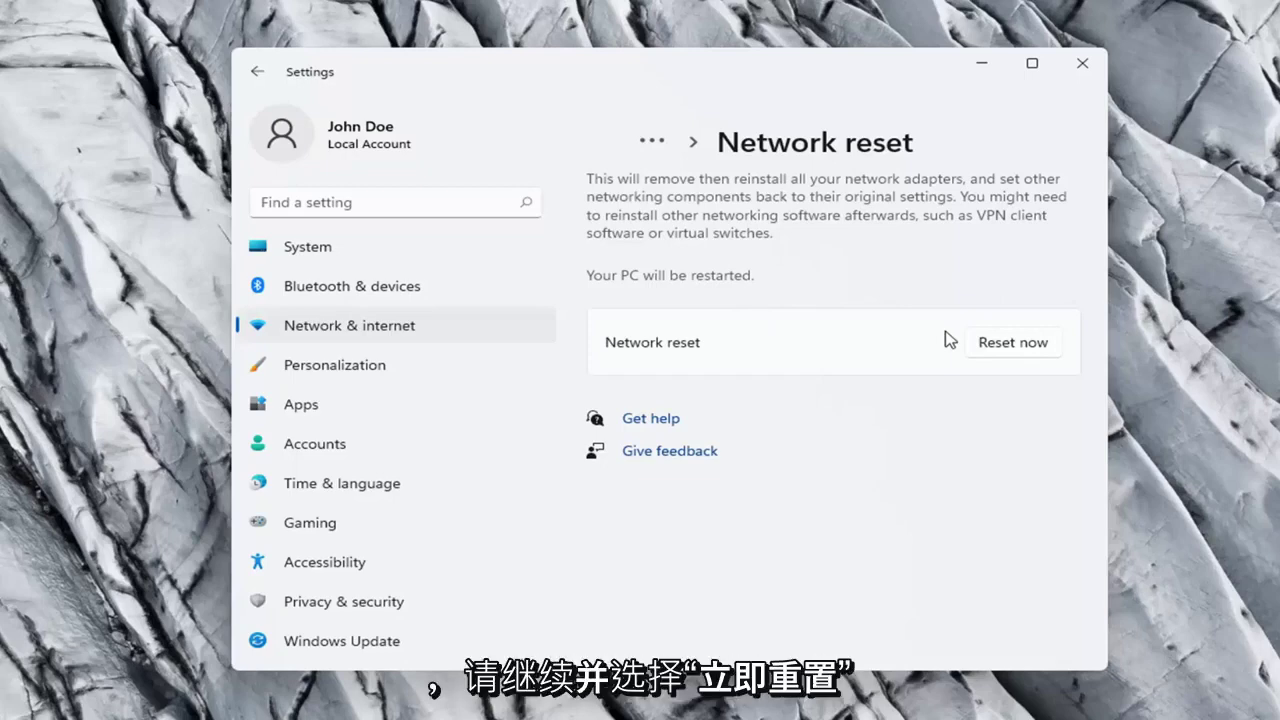
- Confirm Reset now, dismiss the 5-minute shutdown notice, and close Settings
click(1020, 346)
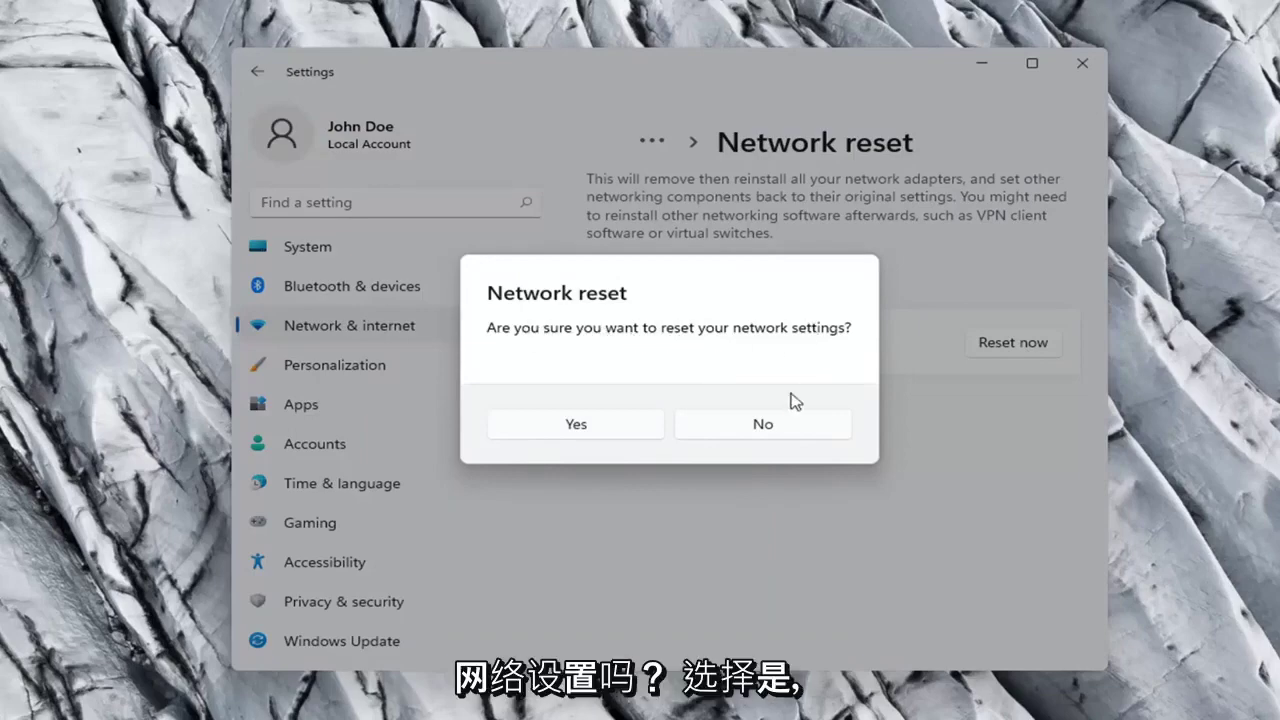
click(590, 432)
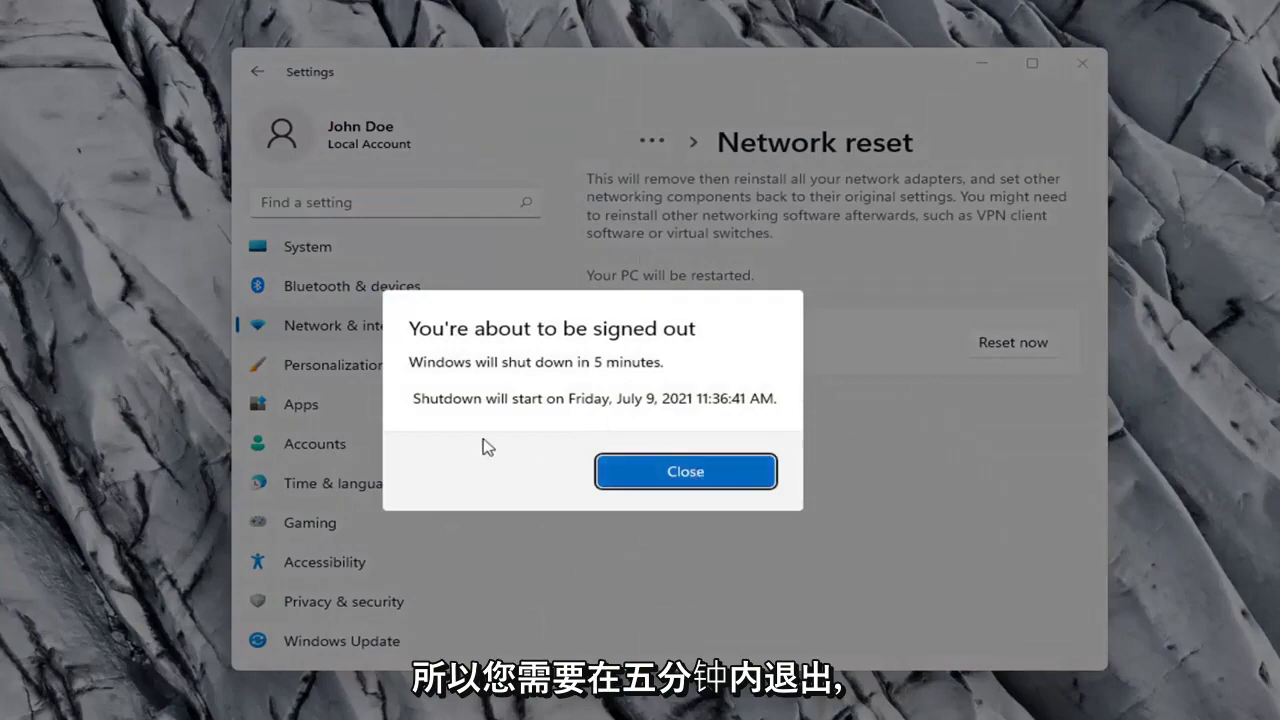
click(650, 482)
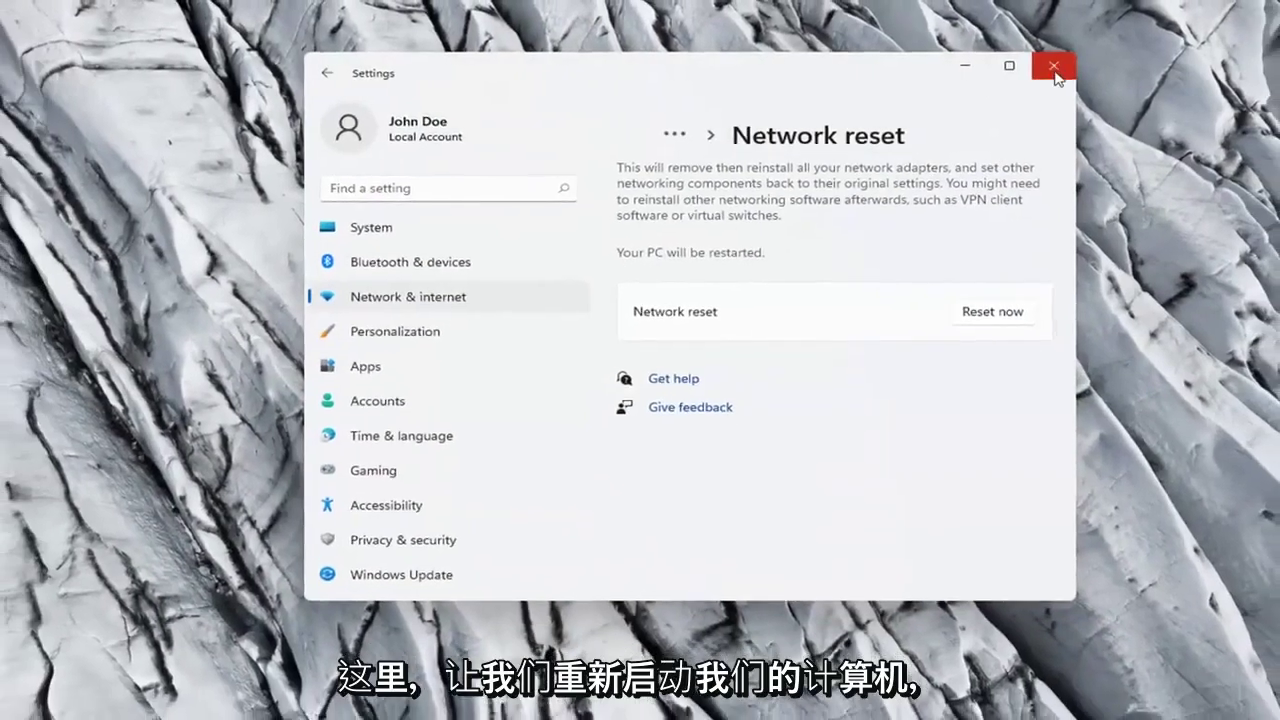
click(1065, 64)
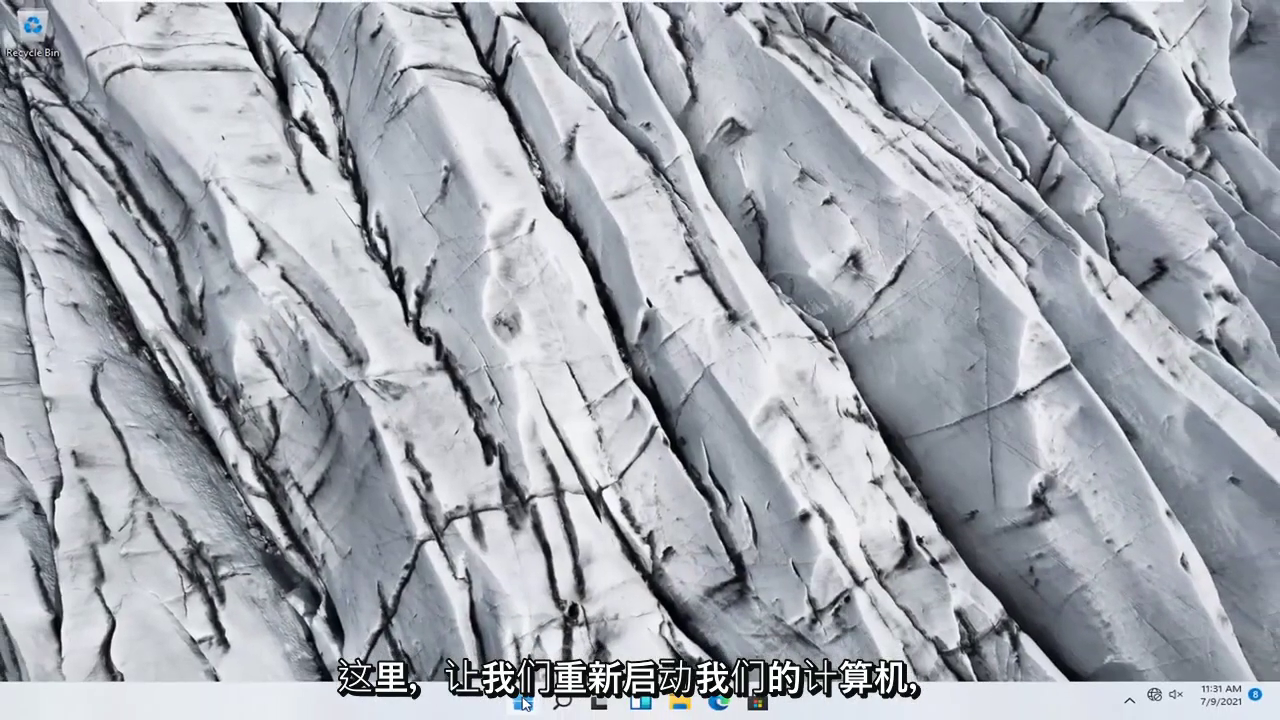
right_click(522, 703)
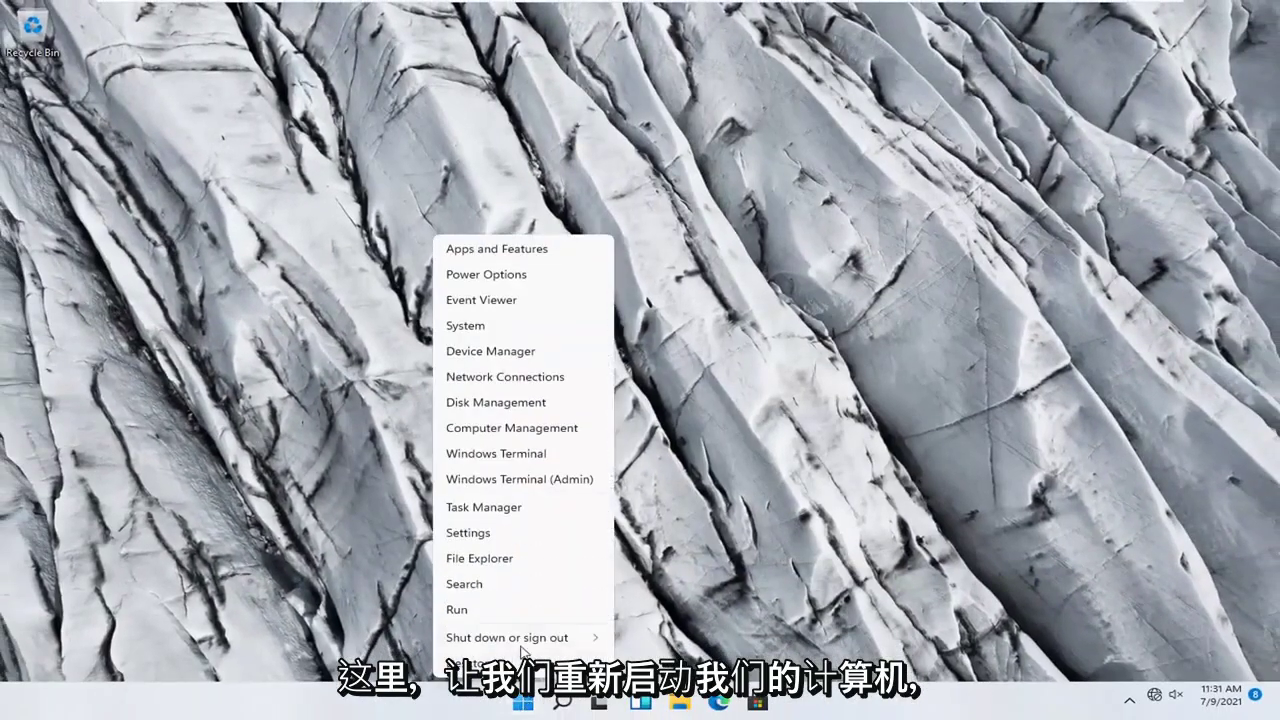
mouse_move(542, 640)
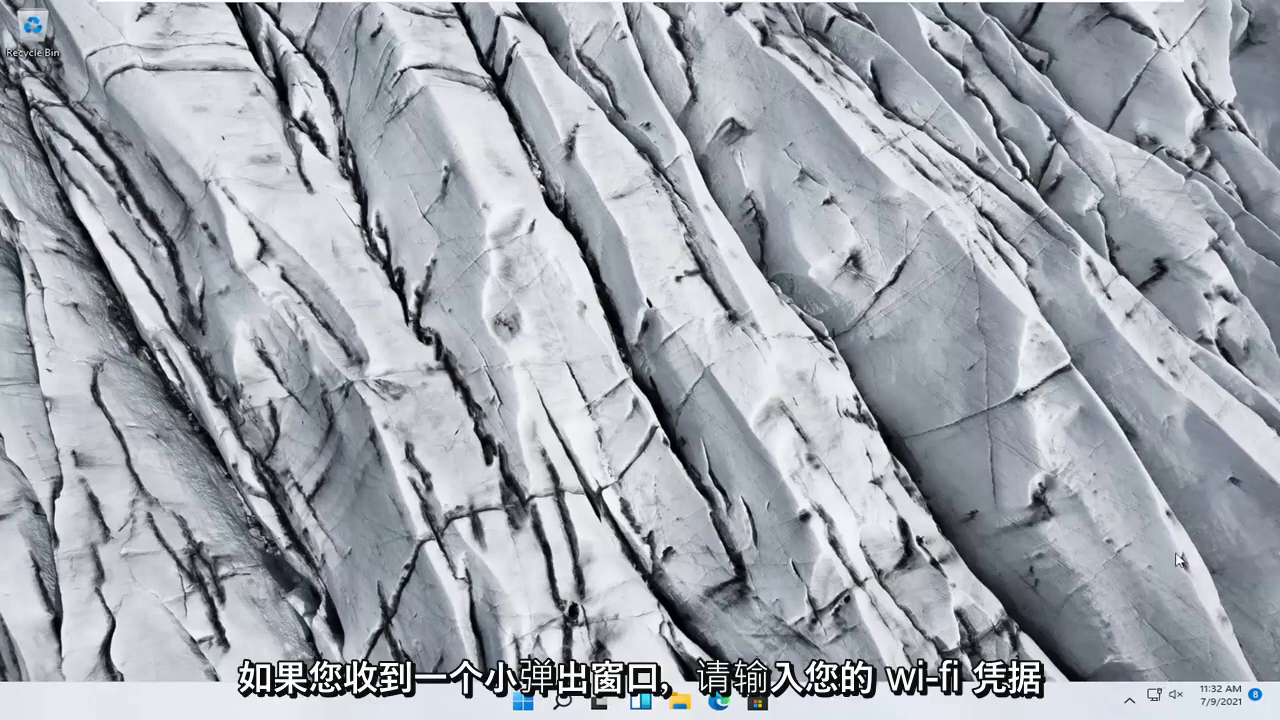
click(1156, 698)
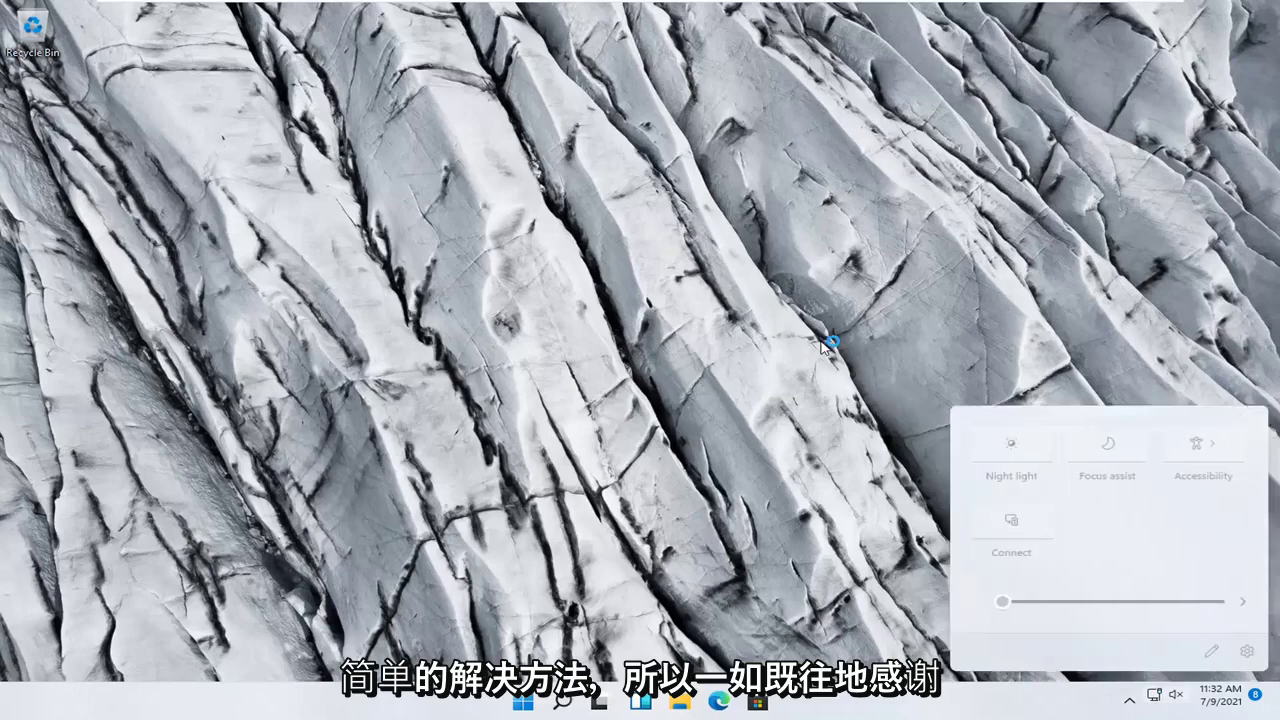
click(667, 356)
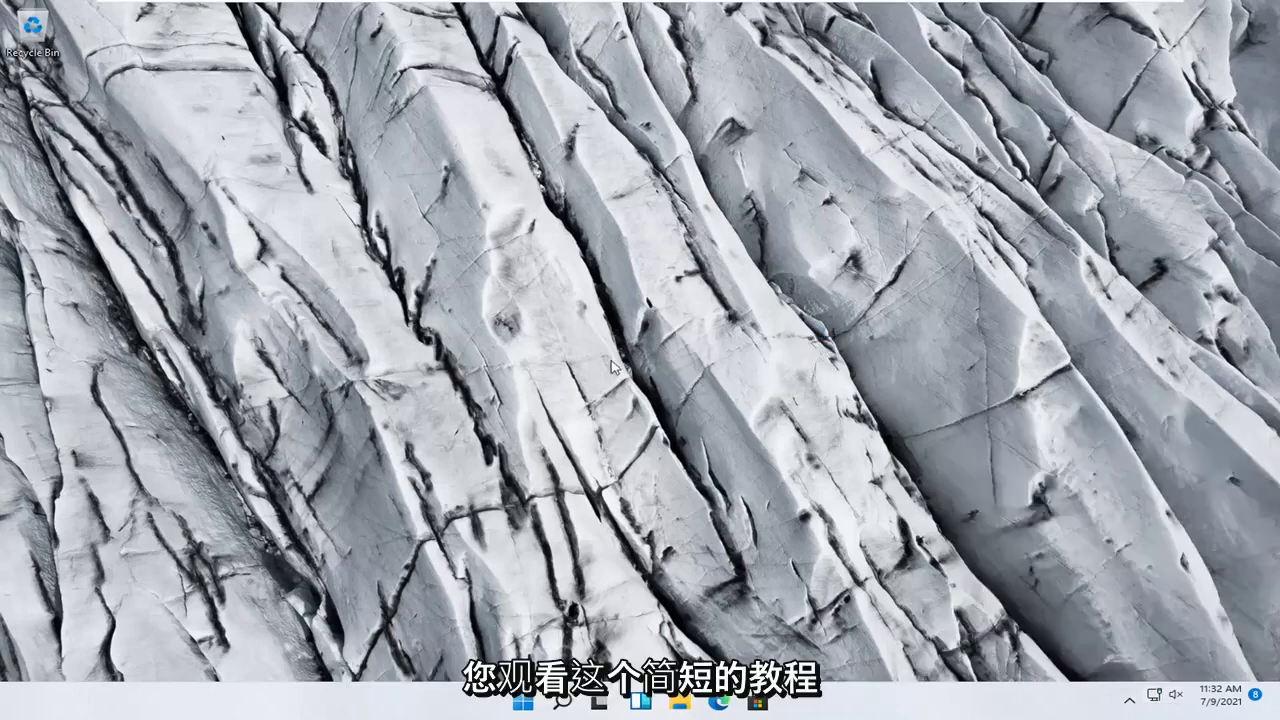